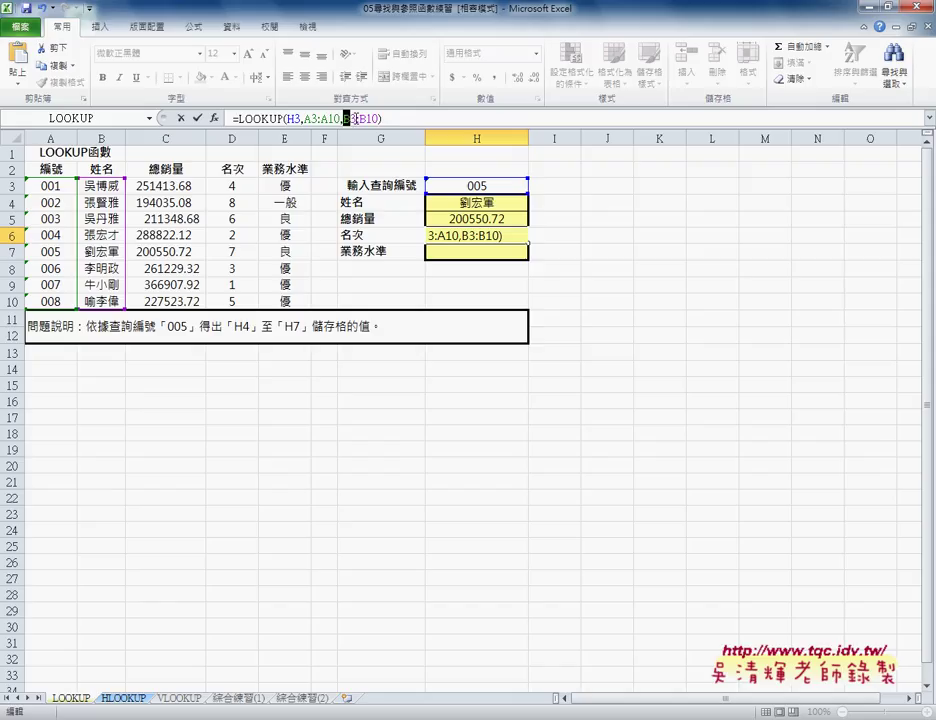
Point H6's LOOKUP result vector at D3:D10 so it returns rank 7.
drag(343, 118, 379, 118)
drag(232, 186, 240, 301)
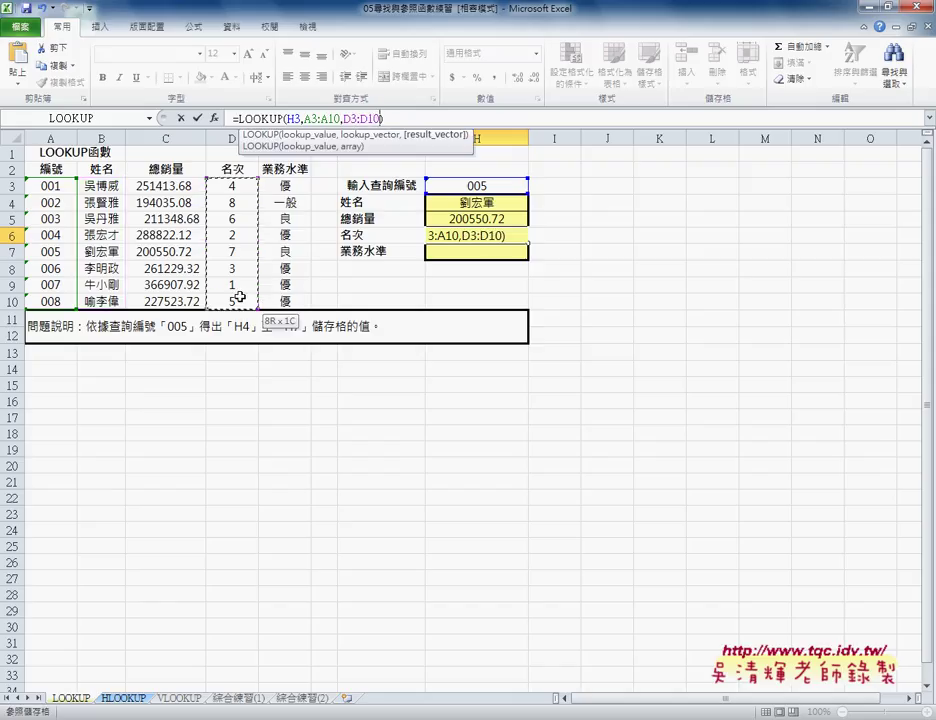
click(198, 118)
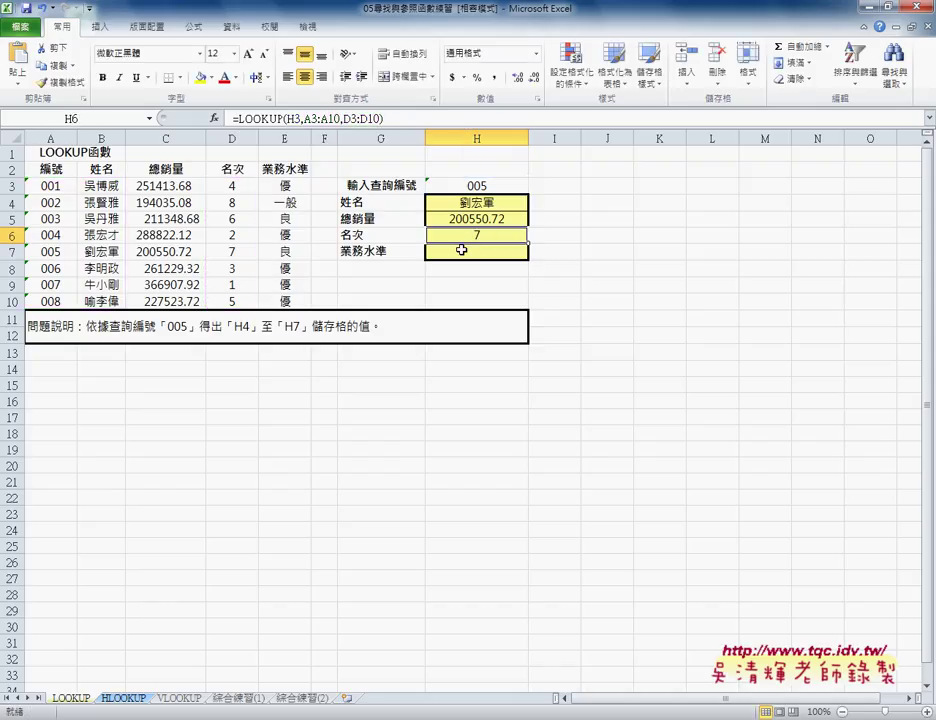
Paste the LOOKUP formula into H7 with result vector E3:E10, returning 良.
click(430, 250)
right_click(336, 118)
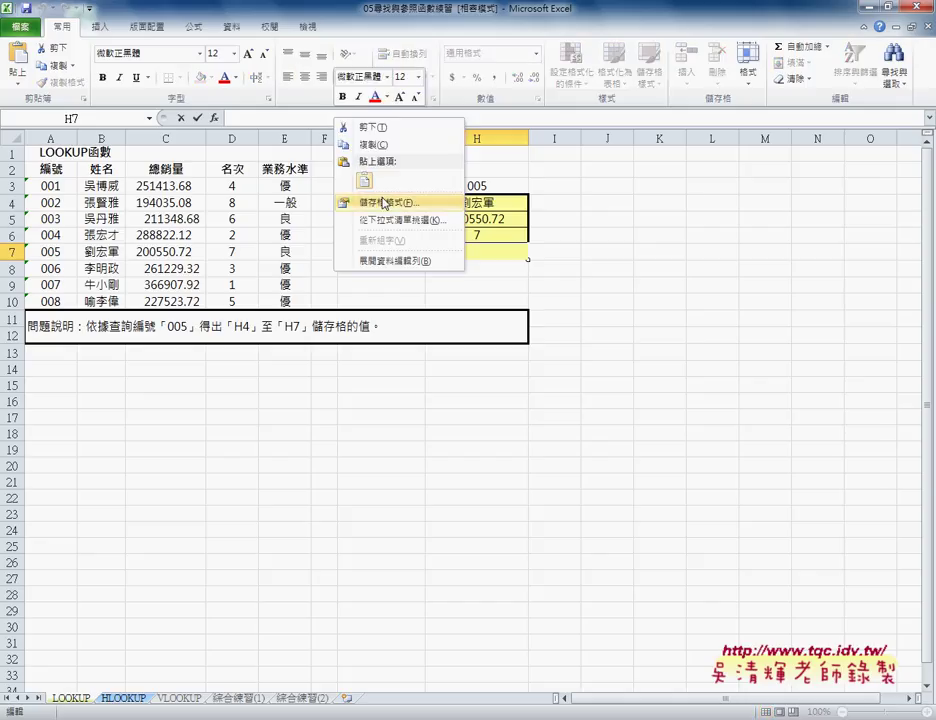
click(364, 180)
drag(344, 119, 379, 119)
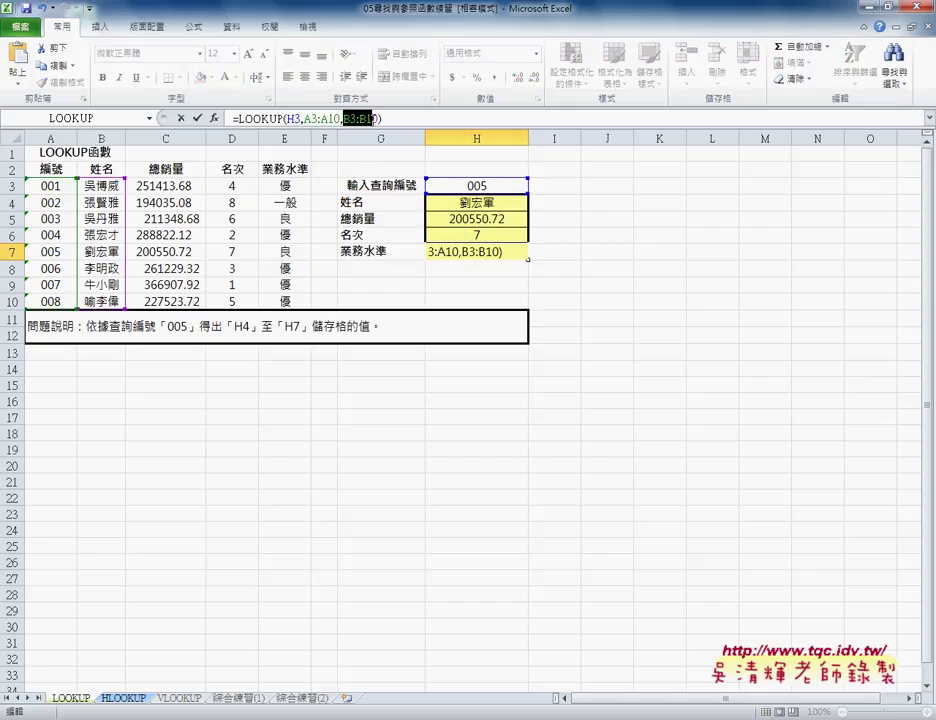
drag(285, 186, 291, 300)
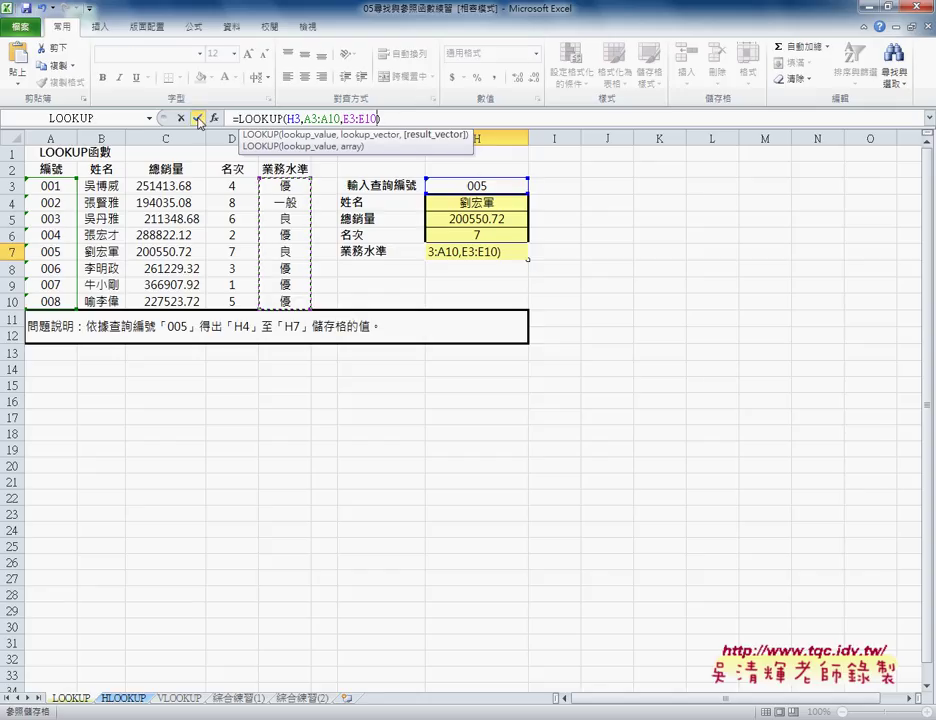
click(199, 119)
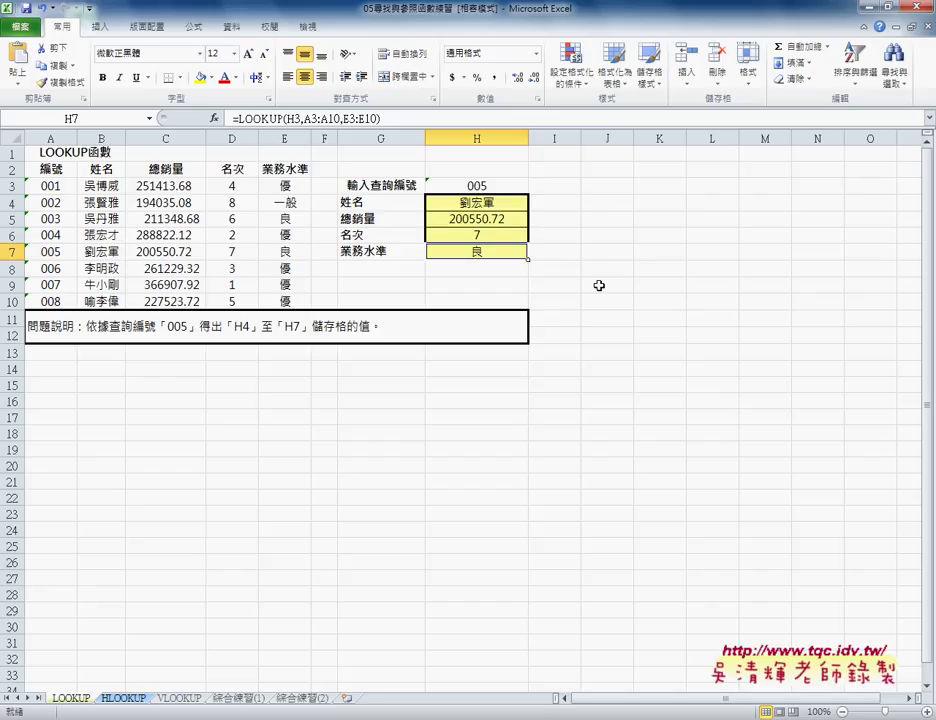
Change the query ID in H3 from 005 to 001.
click(600, 298)
click(501, 186)
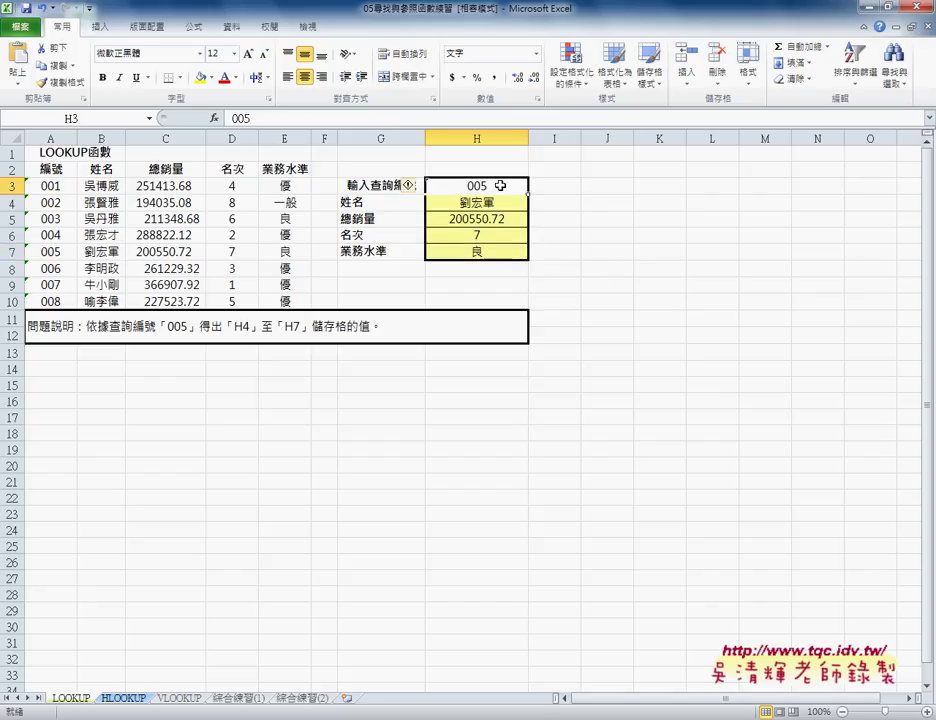
double_click(501, 186)
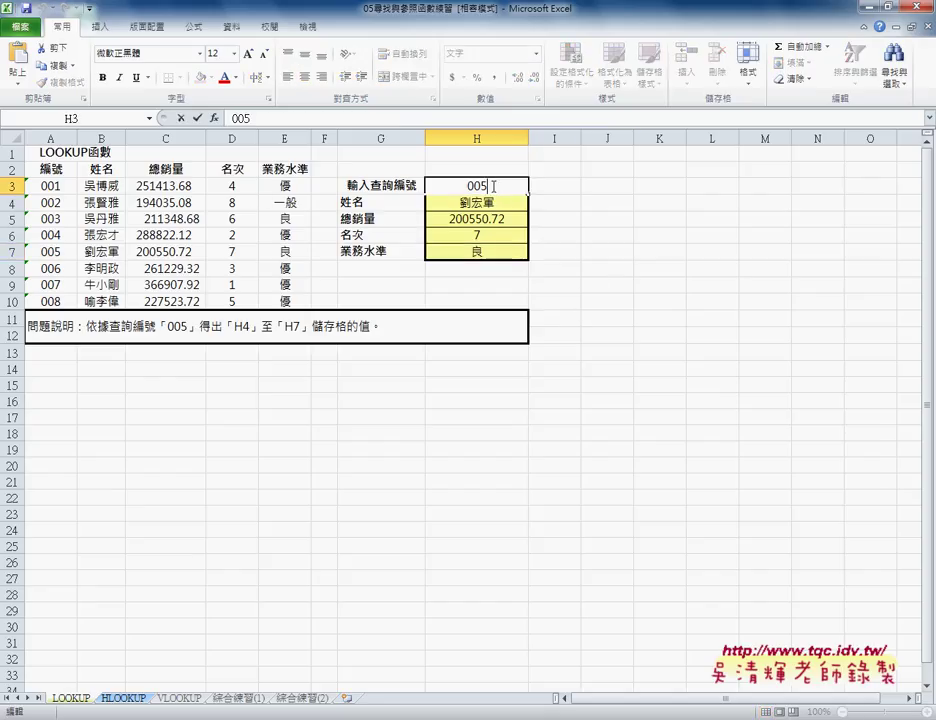
key(shift+Left)
key(BackSpace)
text(1)
key(Return)
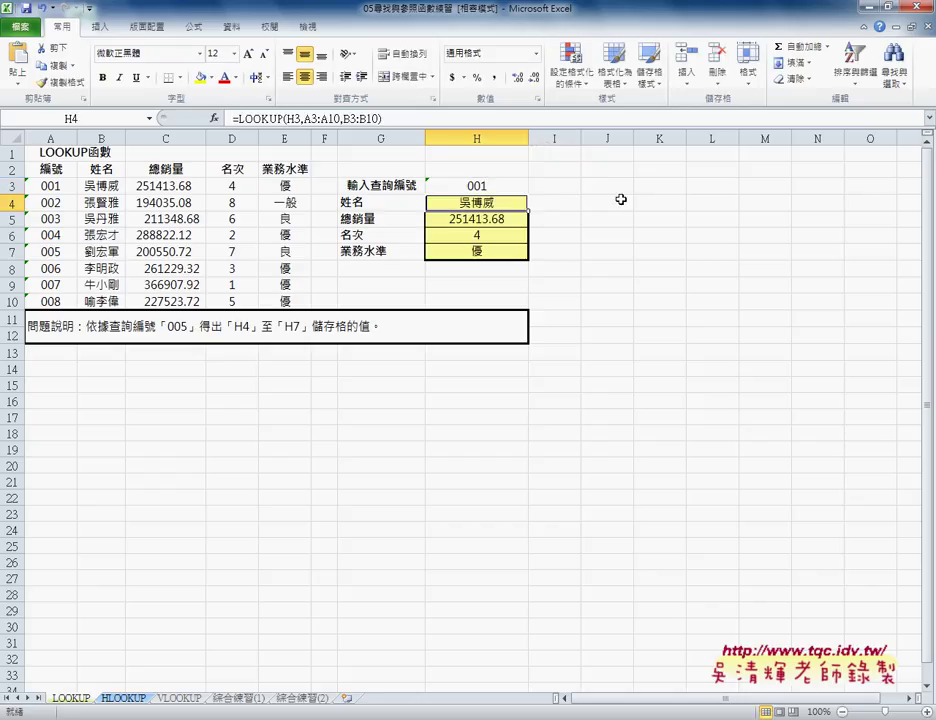
Enter 002 as the query ID in H3, giving 194035.08, rank 8 and 一般.
click(503, 185)
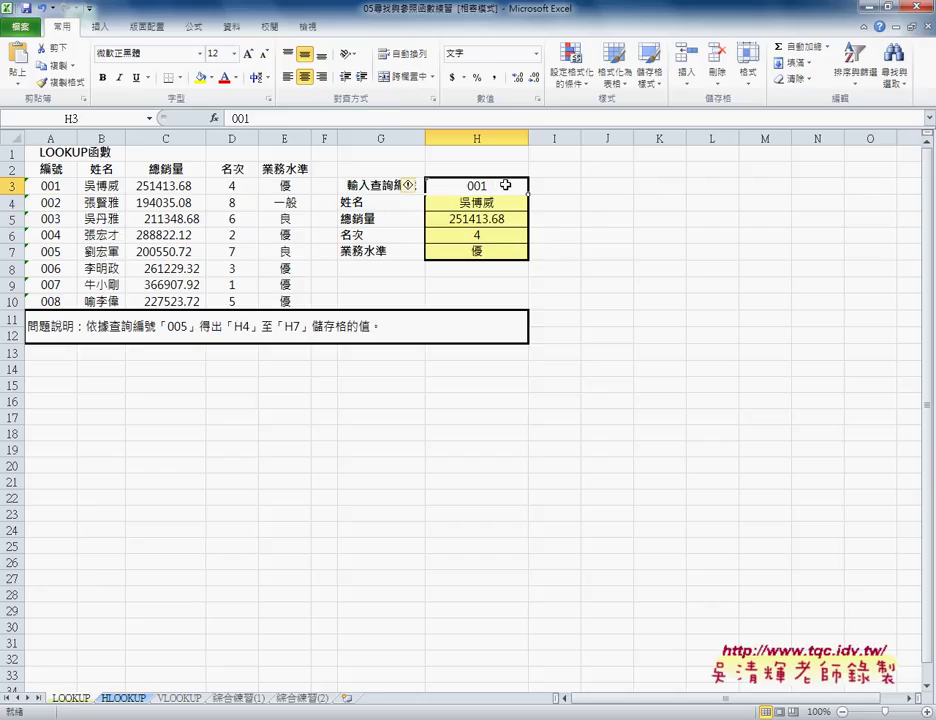
text(002)
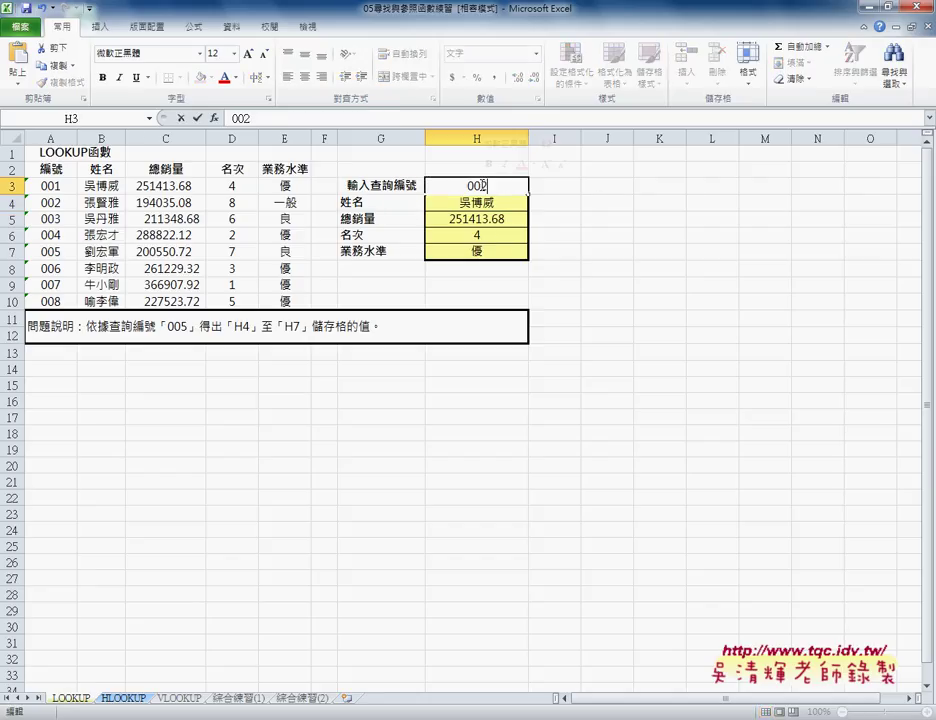
key(Return)
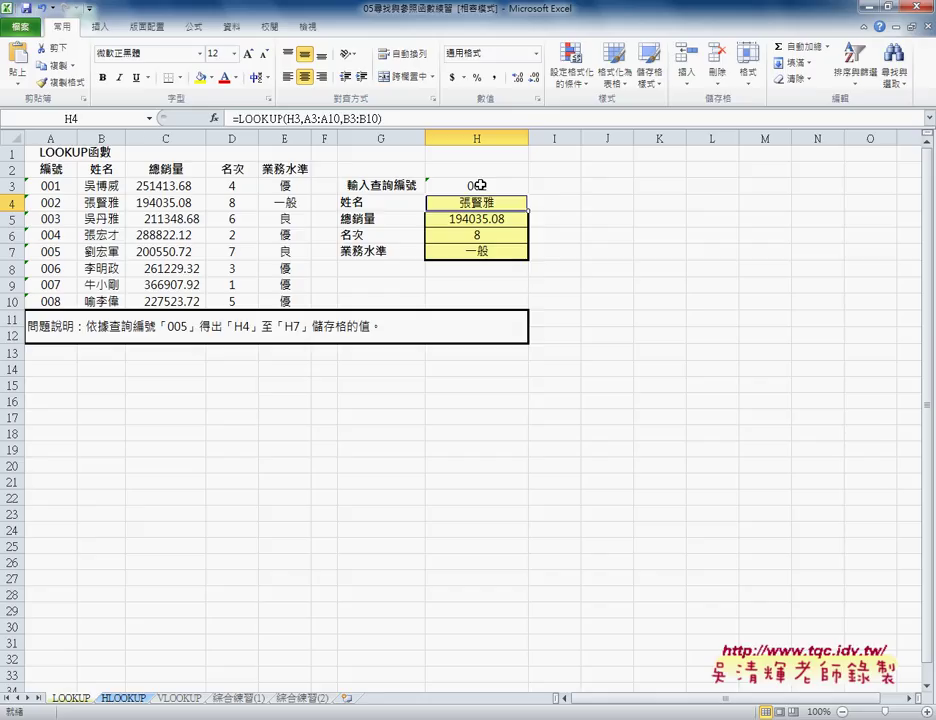
click(480, 185)
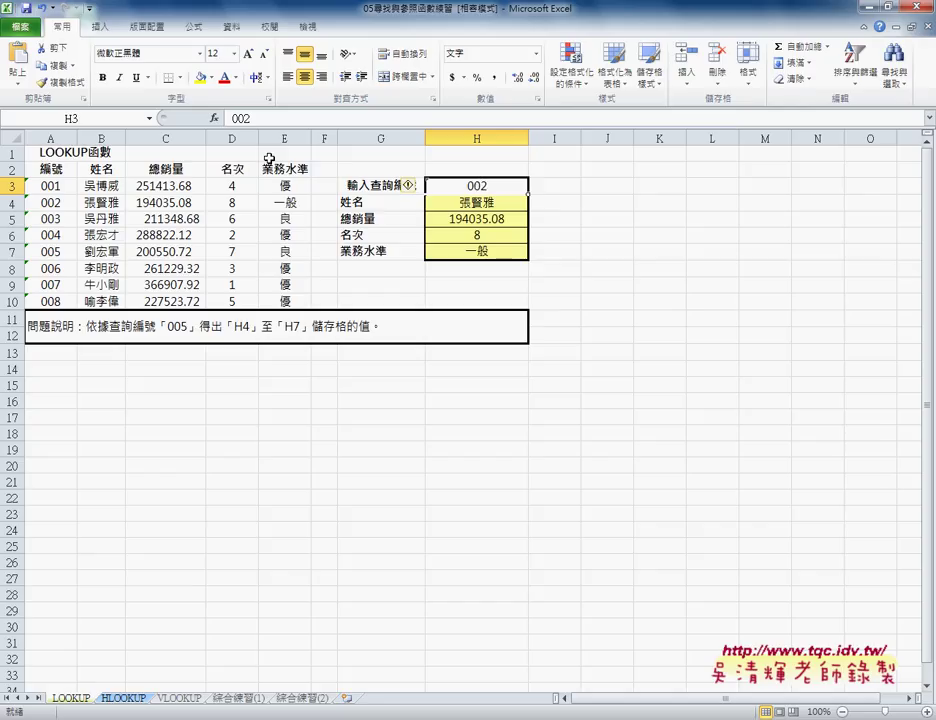
Insert a new blank worksheet and name it 查詢介面.
mouse_move(60, 168)
mouse_down()
mouse_move(213, 298)
mouse_move(290, 300)
mouse_up()
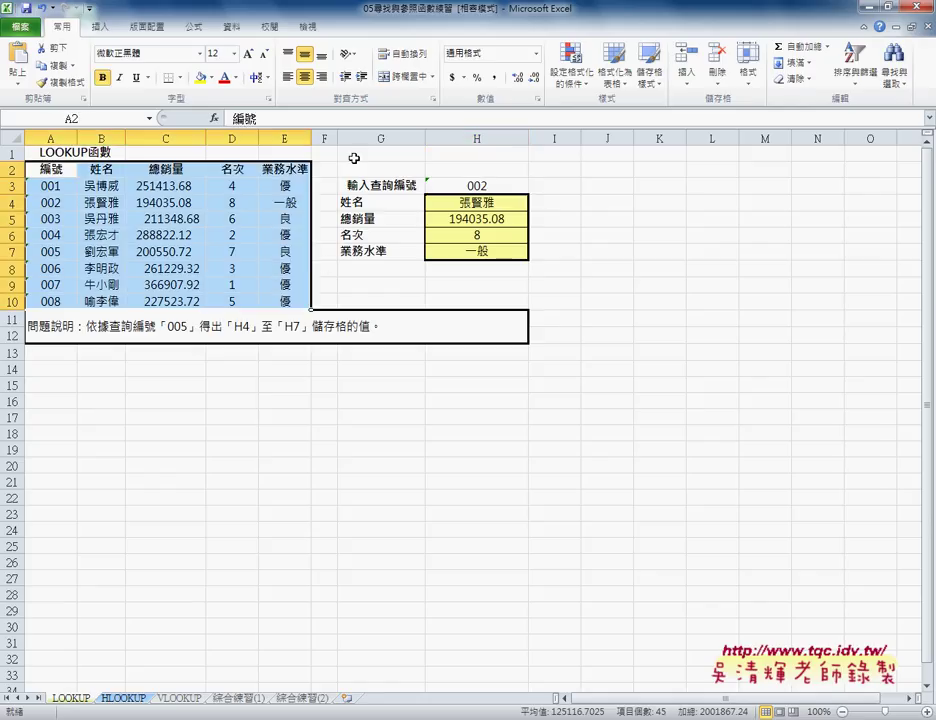
drag(380, 186, 474, 254)
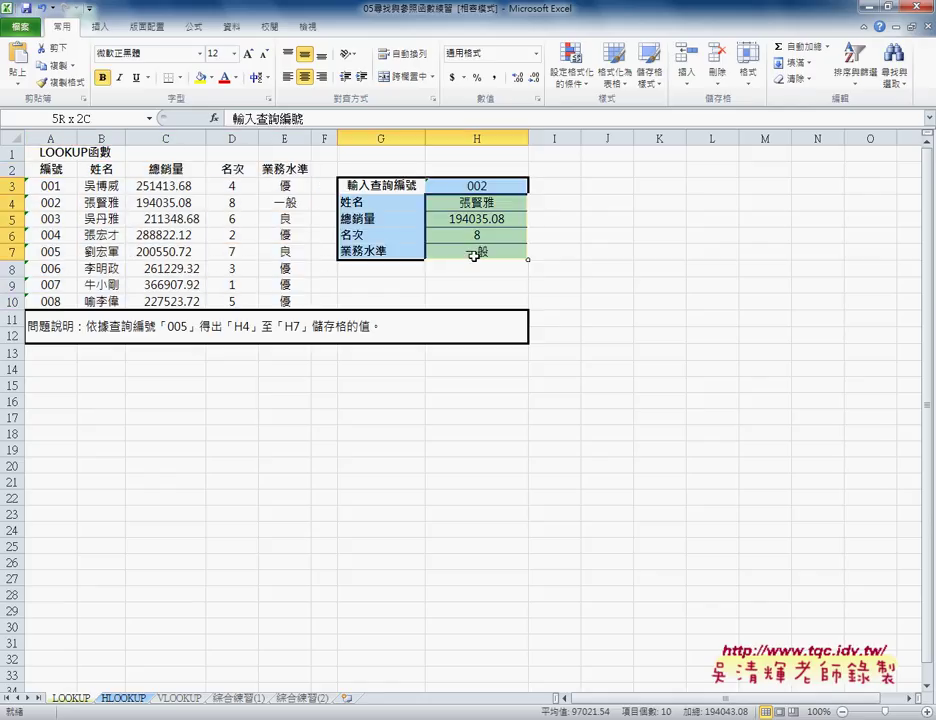
click(347, 698)
double_click(357, 698)
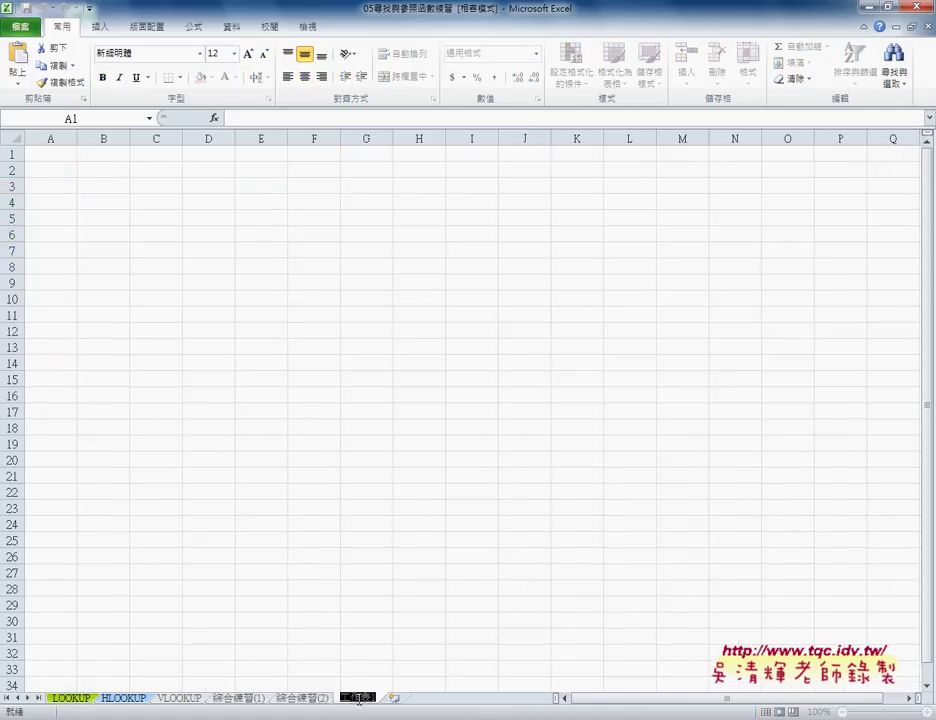
text(ㄔ)
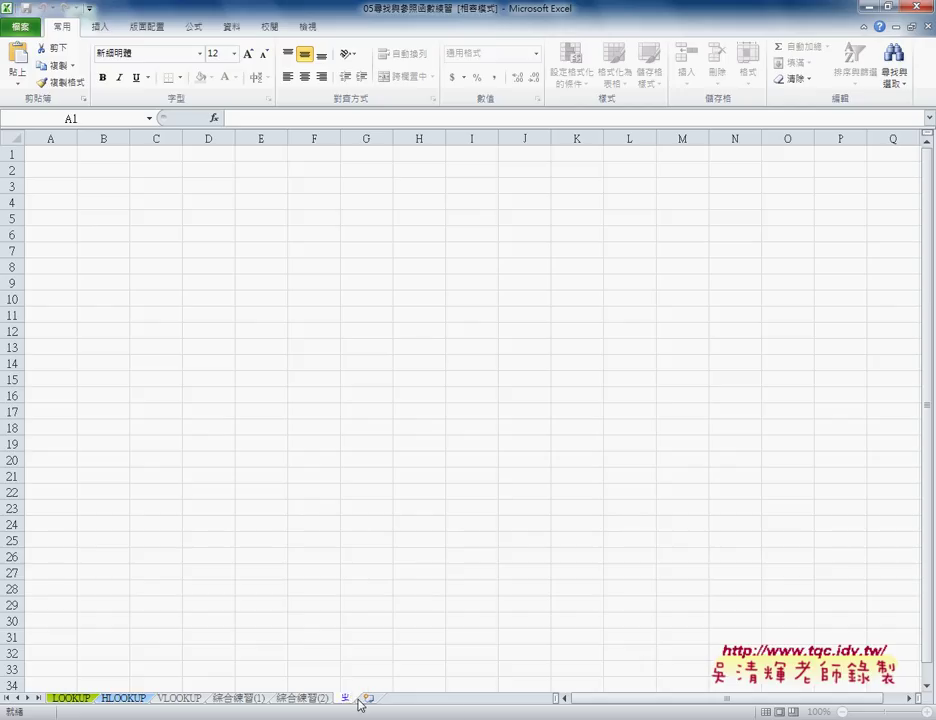
text(查ㄒ)
text(詢)
text(ㄐ一函)
text(ㄕㄨ面)
key(Return)
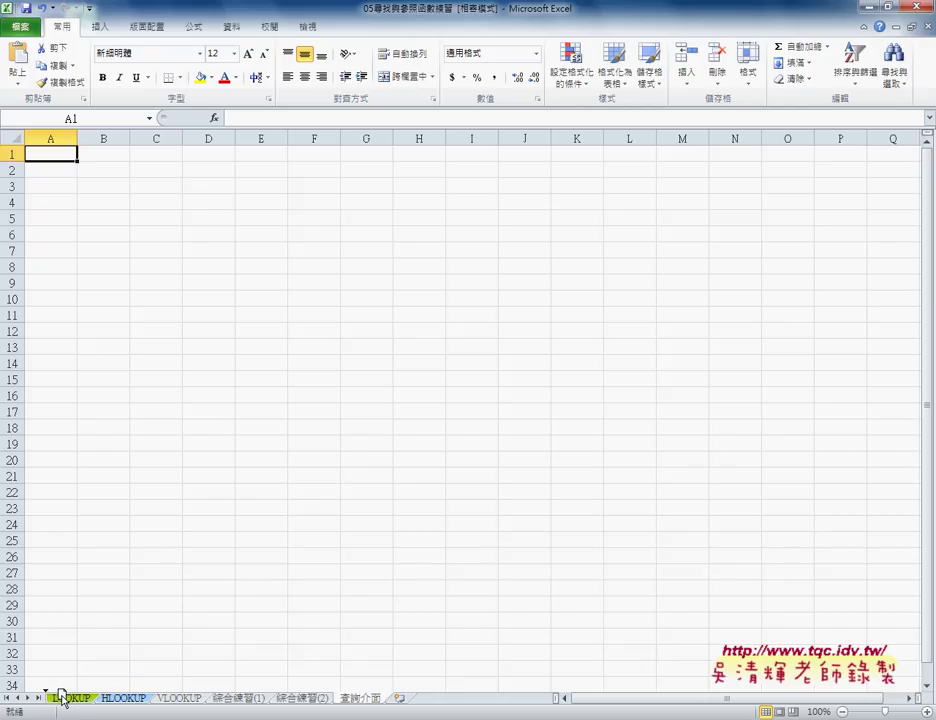
Move 查詢介面 to the front and paste LOOKUP's G3:H7 query block into its B2:C6.
drag(60, 697, 55, 697)
click(115, 698)
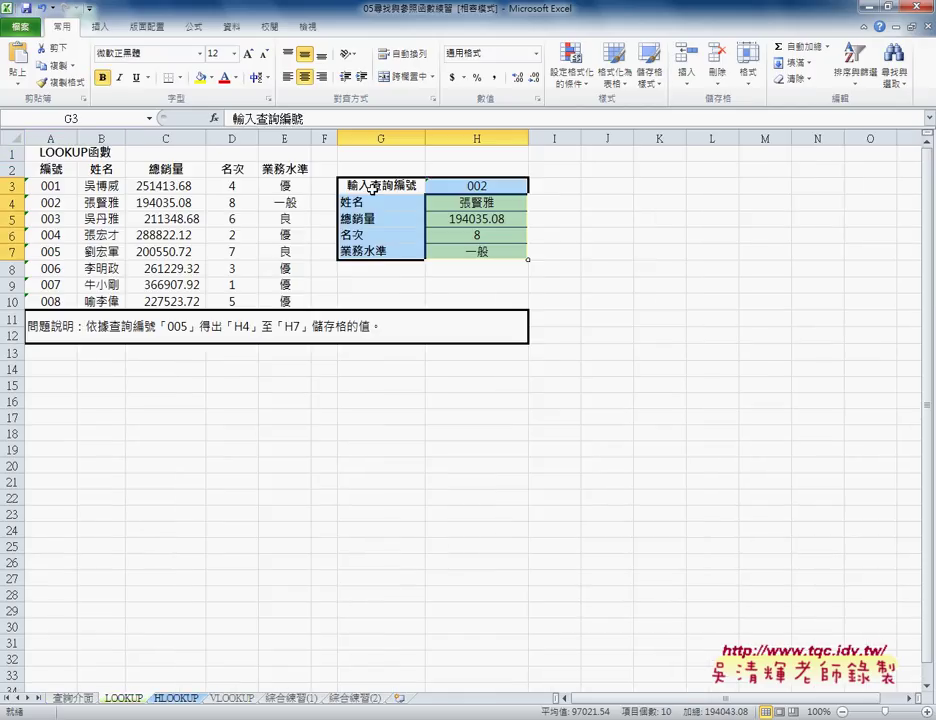
right_click(372, 188)
click(382, 213)
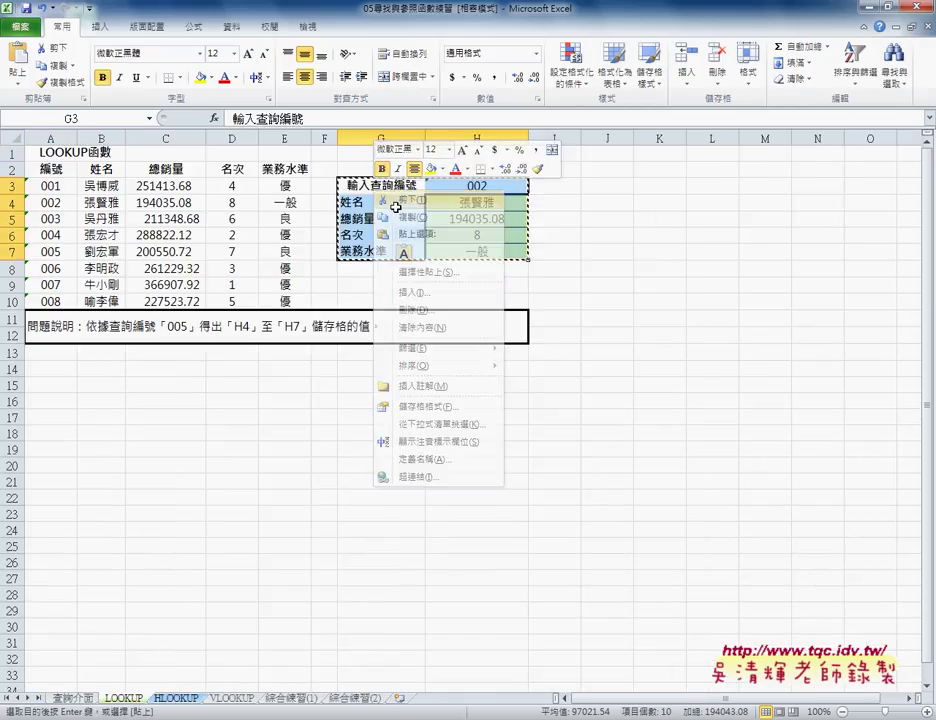
click(86, 700)
click(82, 169)
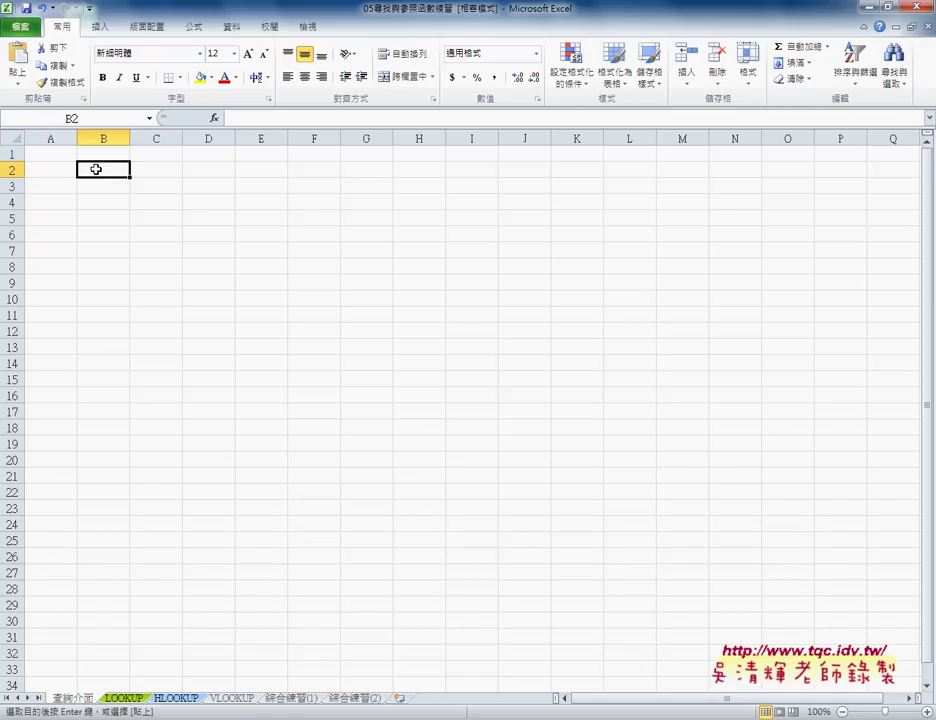
right_click(104, 167)
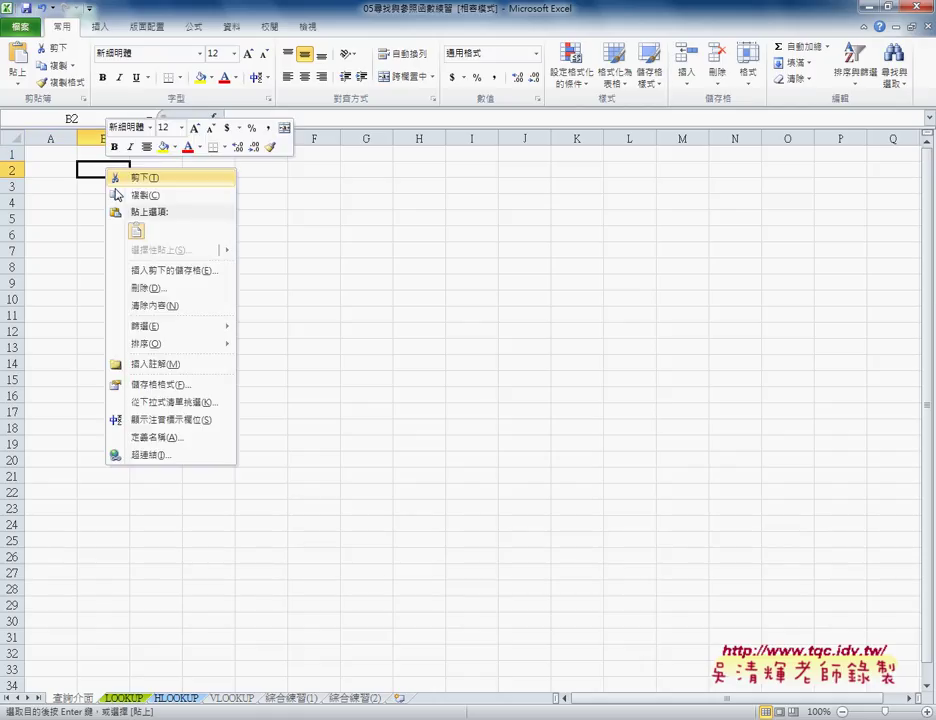
click(136, 232)
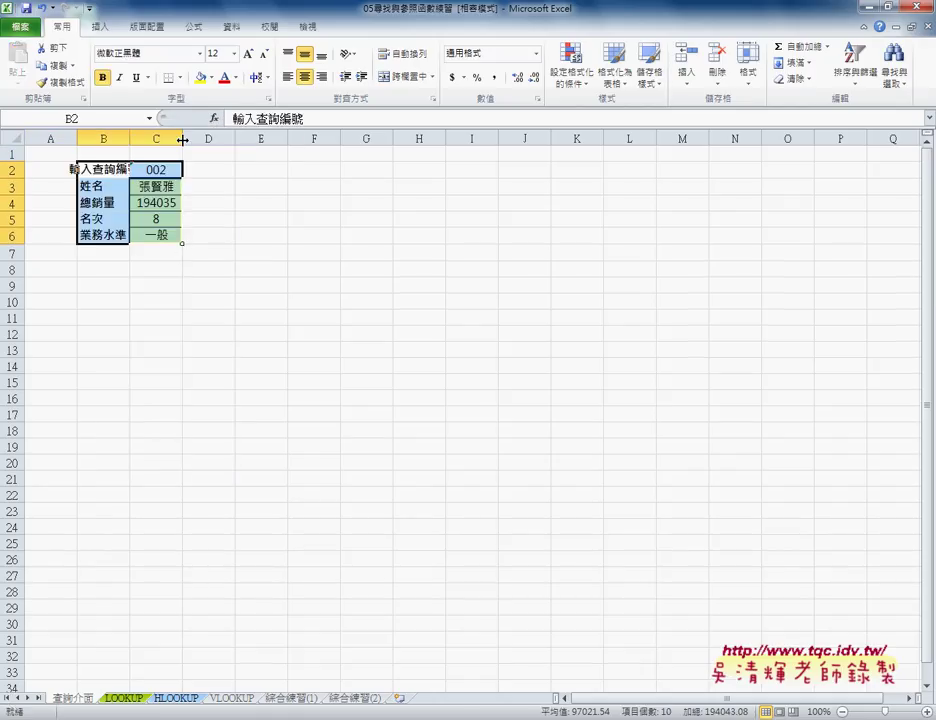
Widen columns C and B so the pasted labels and values show in full.
drag(182, 139, 270, 139)
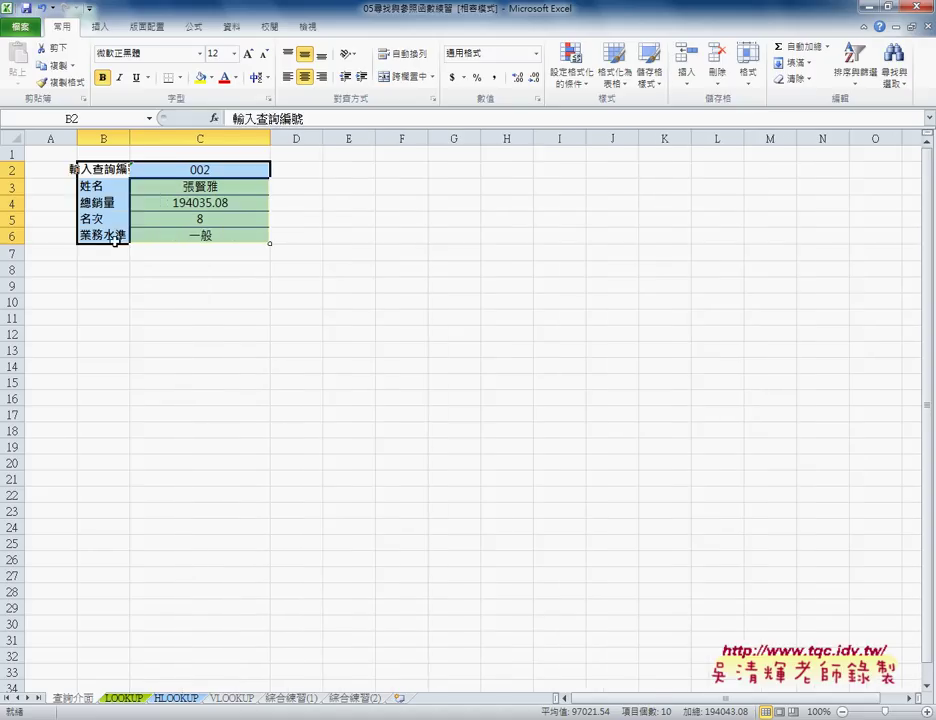
drag(130, 139, 156, 139)
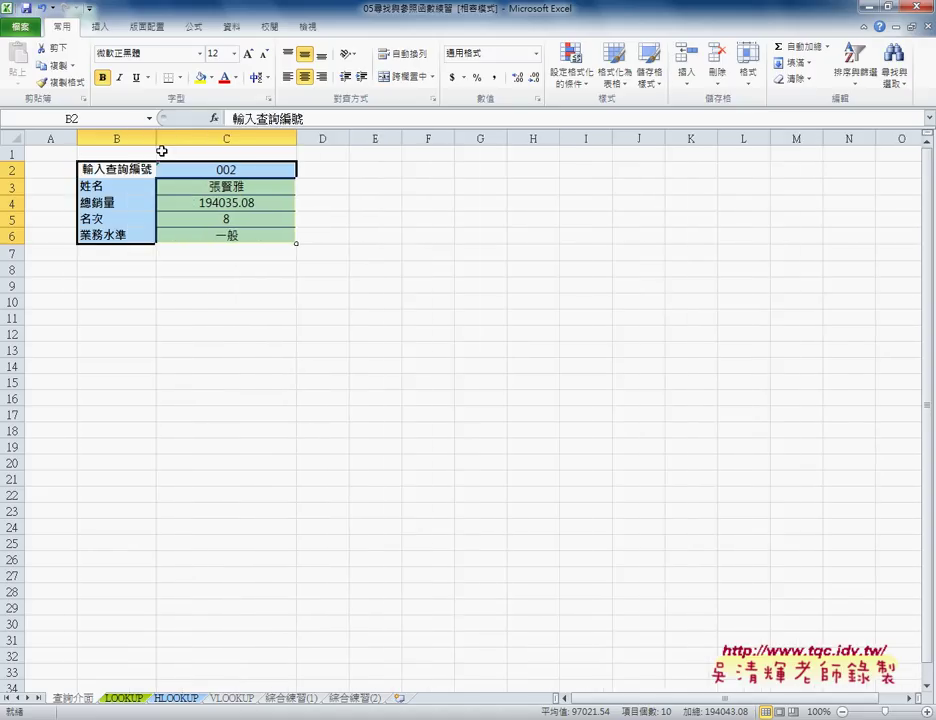
click(226, 301)
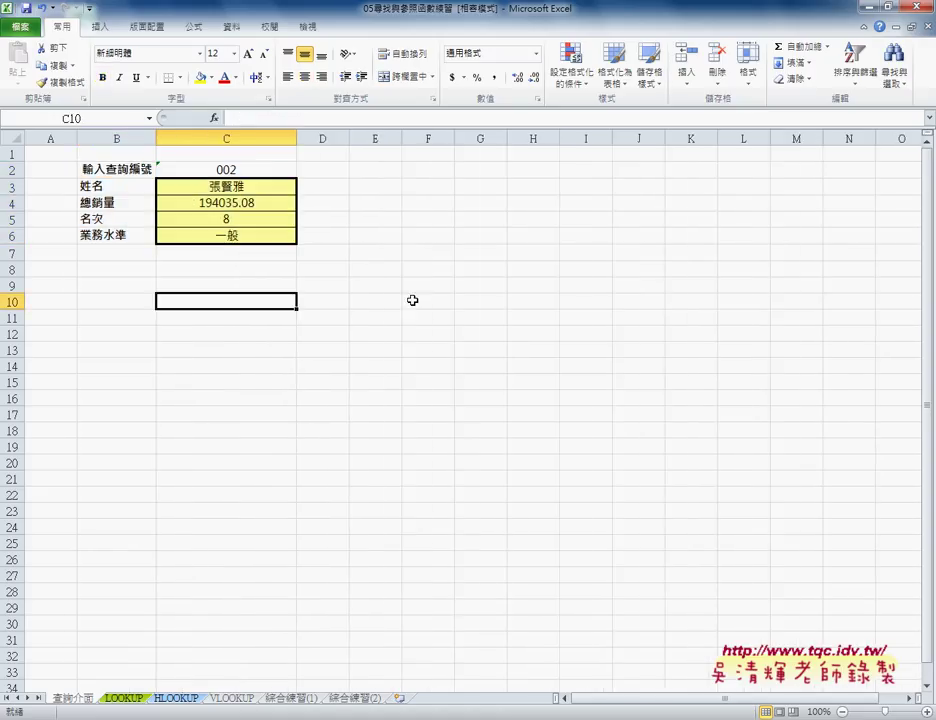
click(120, 698)
click(78, 699)
Change the query ID in C2 to 003.
click(245, 171)
double_click(245, 171)
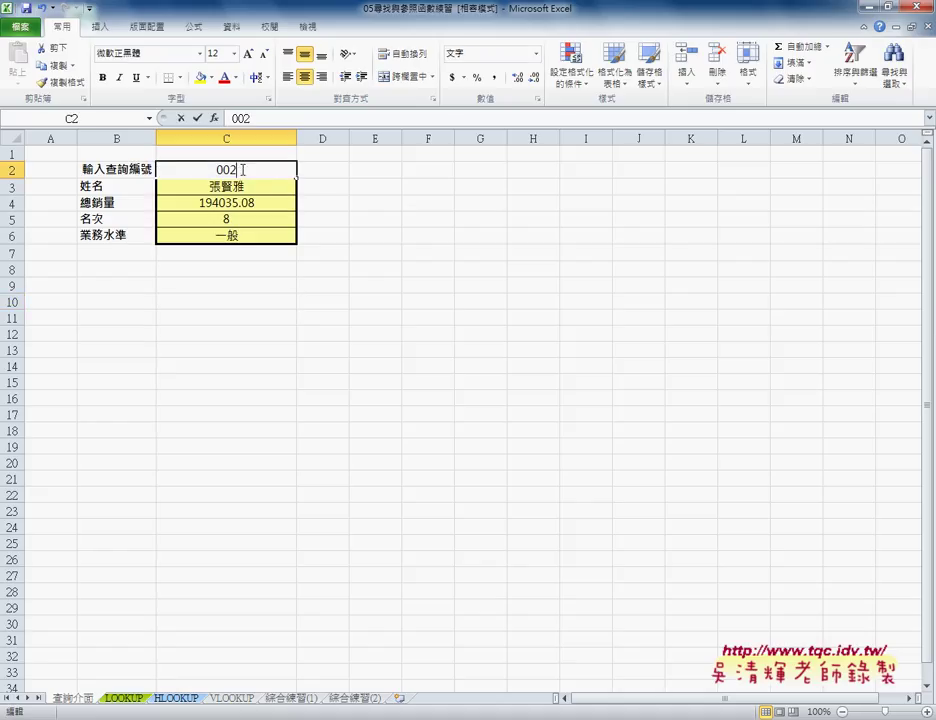
drag(245, 171, 232, 170)
text(3)
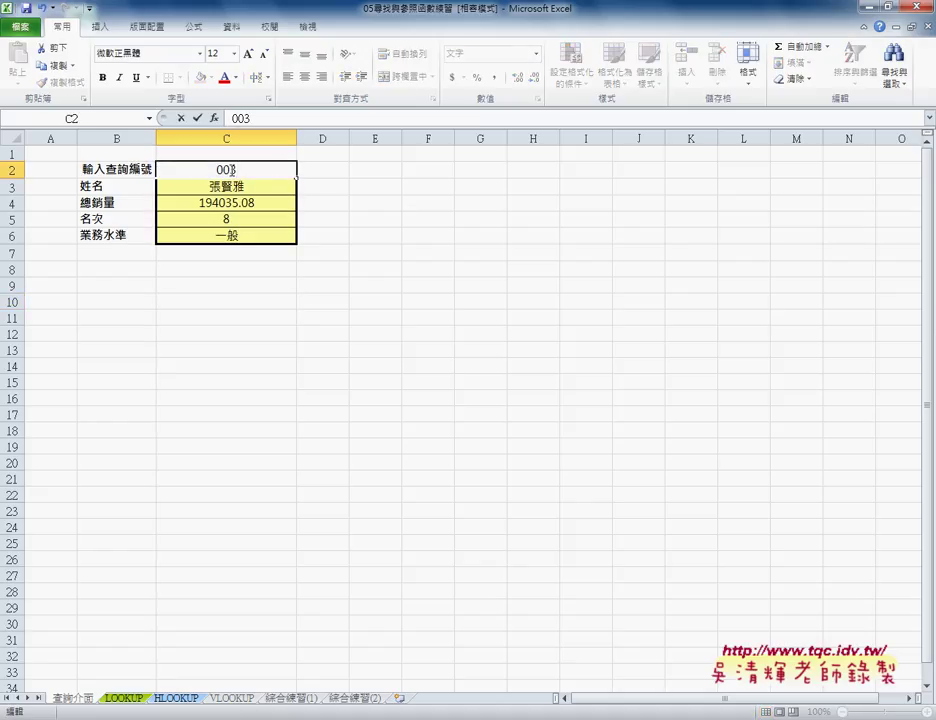
key(Return)
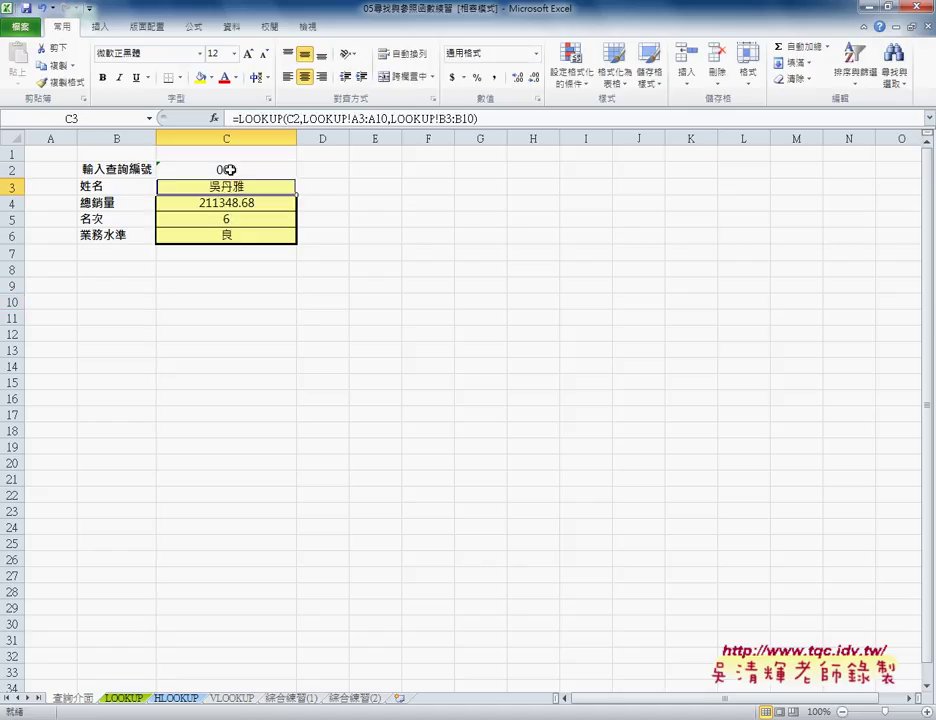
Change the query ID in C2 to 009, returning 227523.72, rank 5 and 優.
click(229, 170)
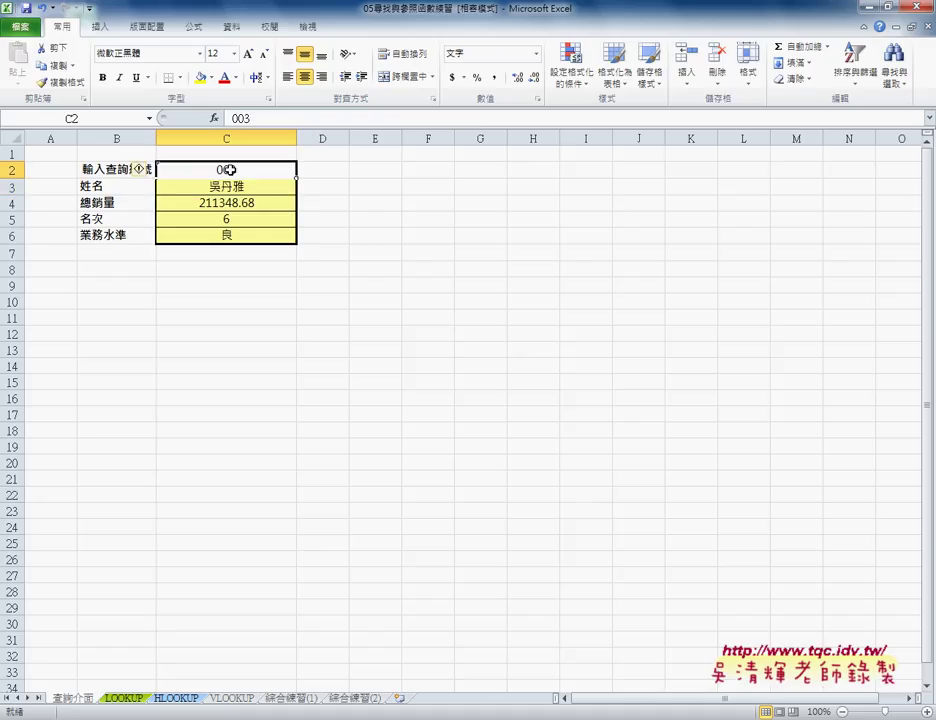
double_click(229, 170)
drag(236, 170, 231, 170)
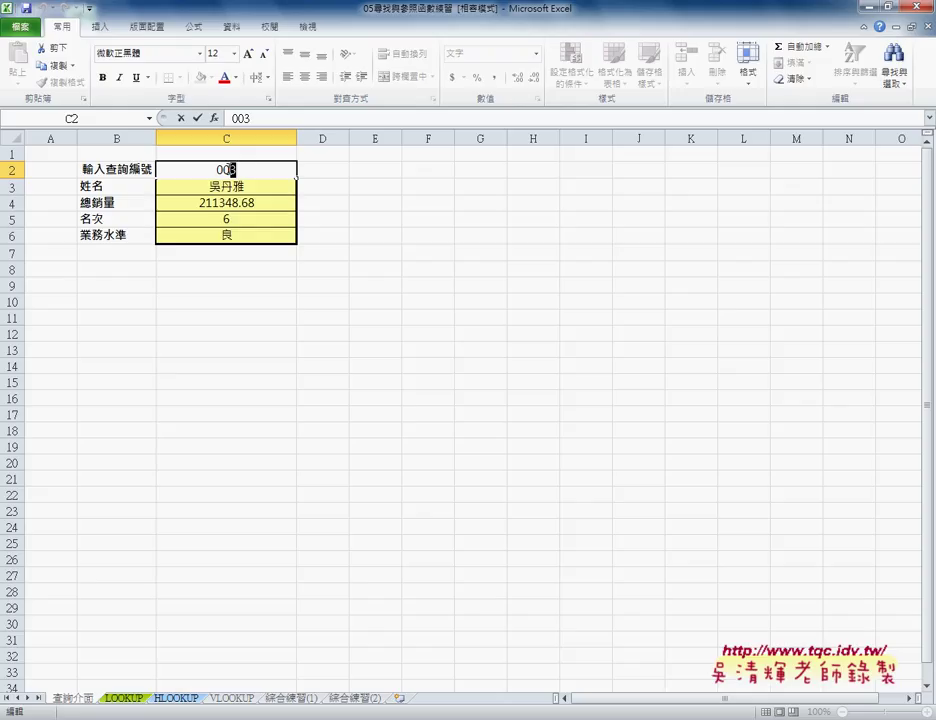
text(9)
key(Return)
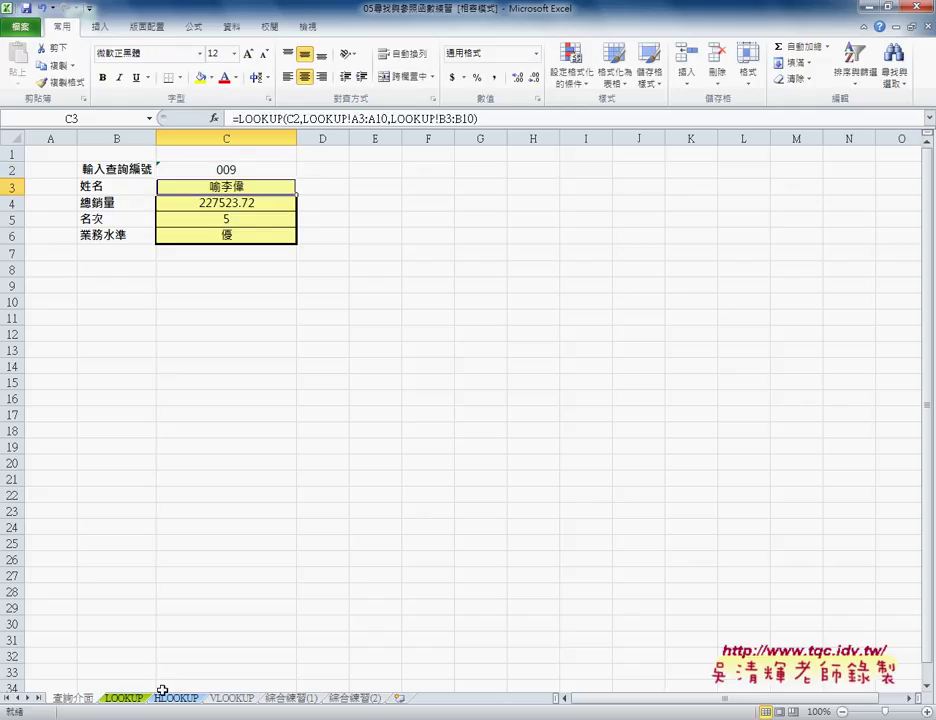
Toggle between 查詢介面 and LOOKUP, ending on the LOOKUP source table.
click(125, 700)
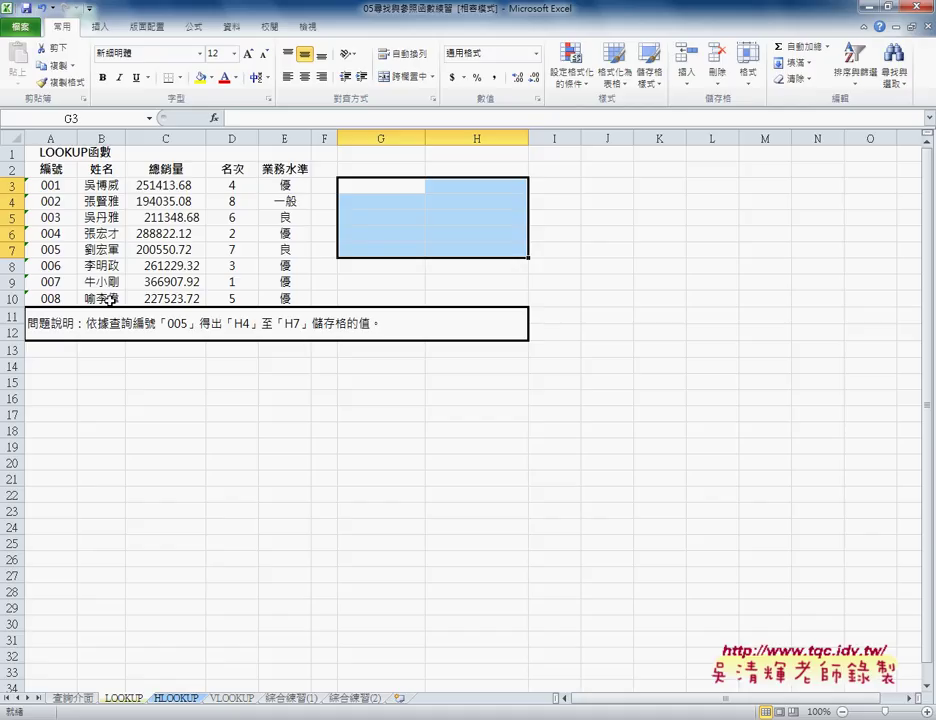
click(86, 703)
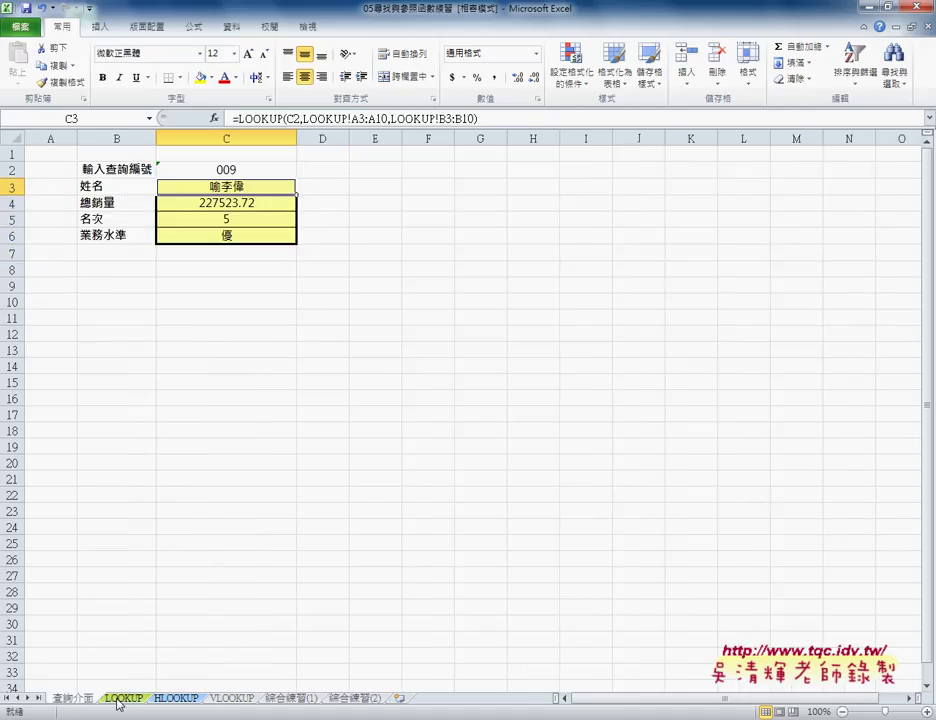
click(118, 700)
click(86, 700)
click(122, 698)
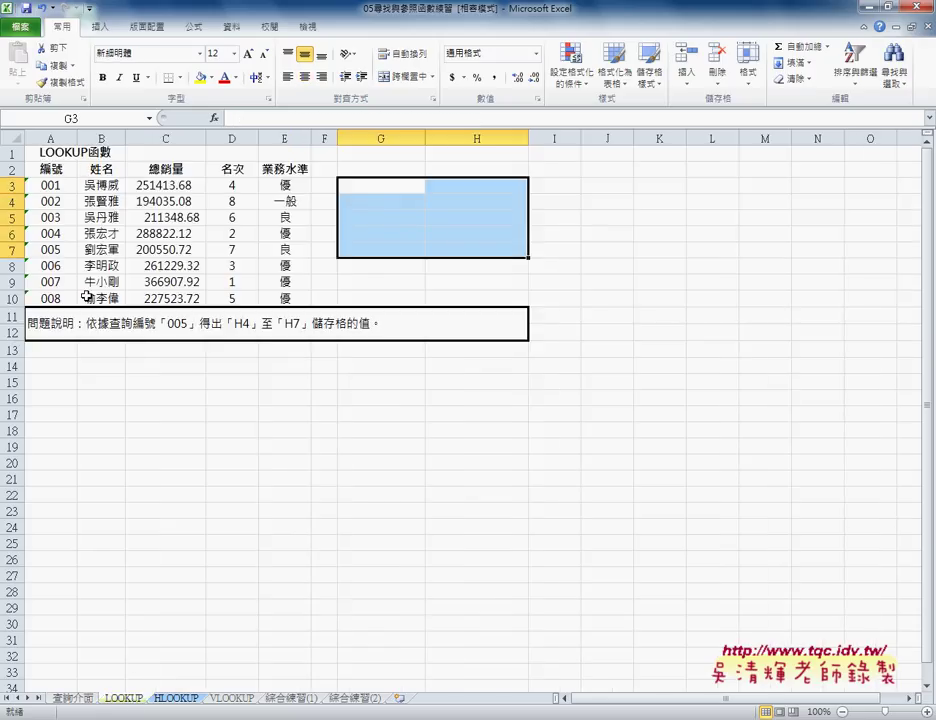
Define the name 編號 for A3:A10 from the top-row header of A2:A10.
drag(50, 169, 55, 296)
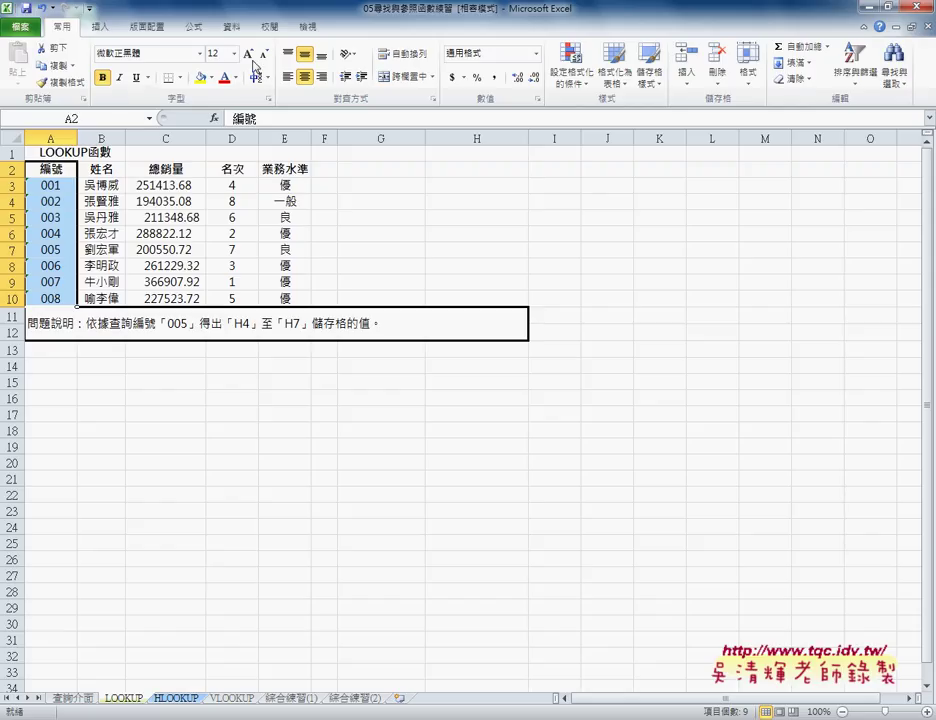
click(202, 29)
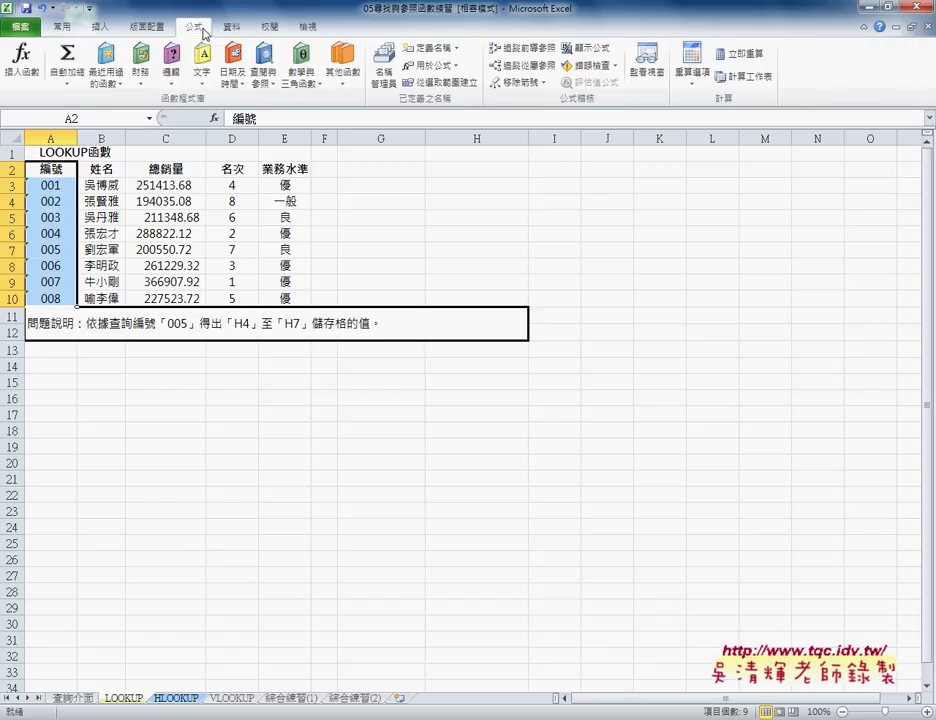
click(437, 88)
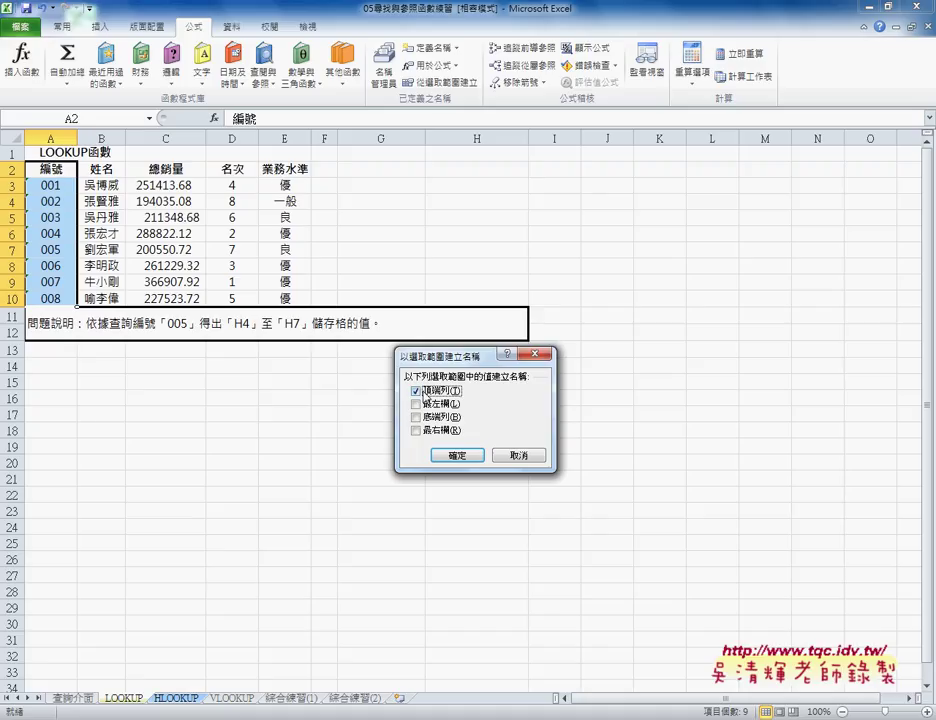
click(470, 462)
Confirm in Name Manager that 編號 refers to LOOKUP!$A$3:$A$10, then return to 查詢介面.
click(383, 62)
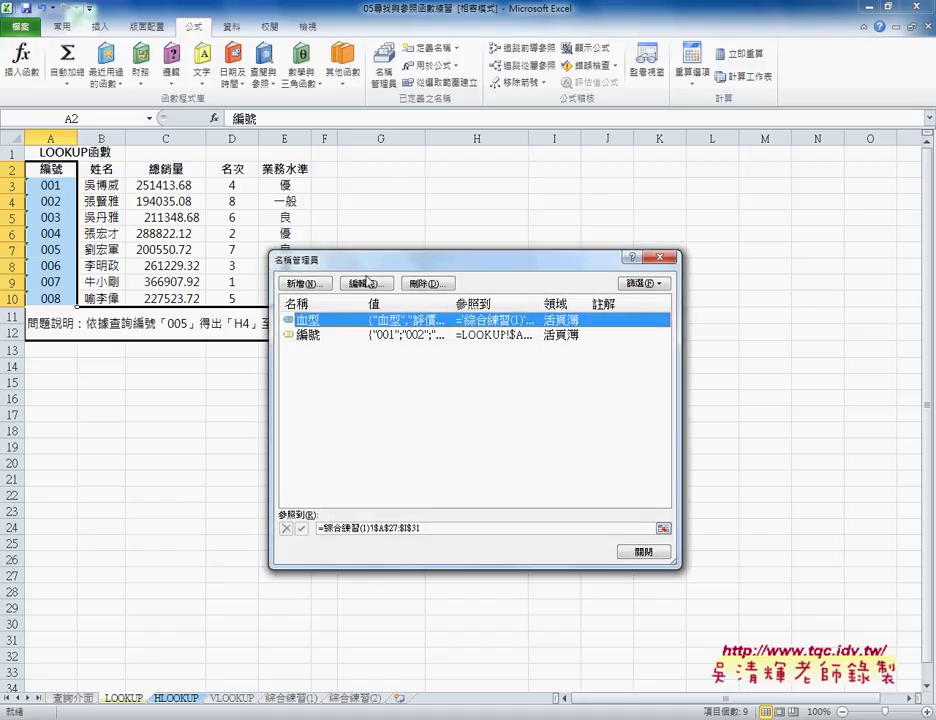
click(384, 336)
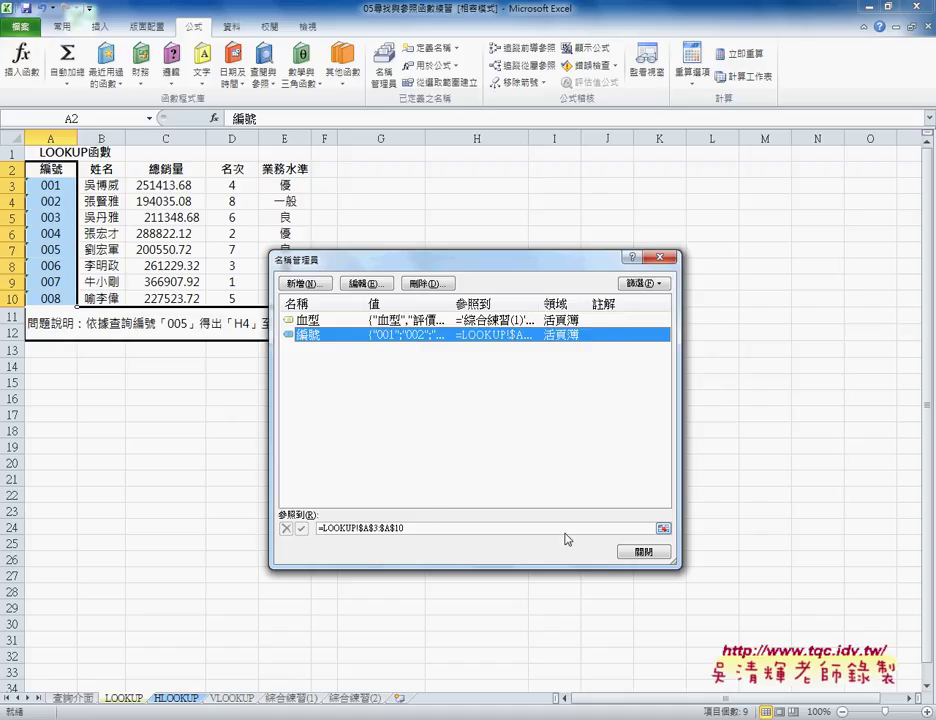
click(643, 551)
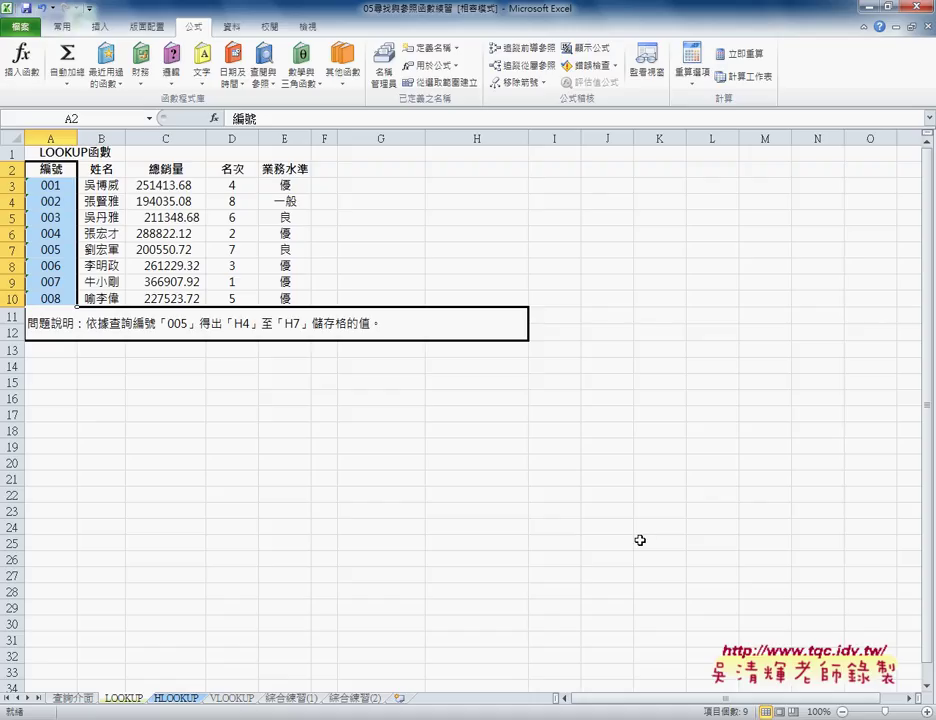
click(88, 699)
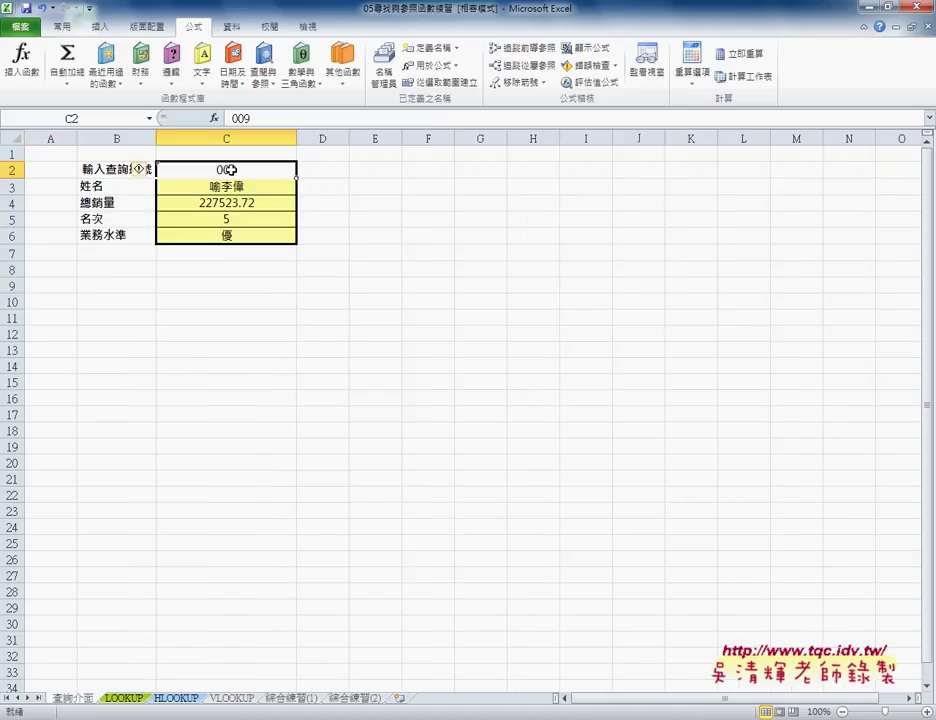
Open the 資料驗證 dialog for C2, which currently allows any value.
click(231, 28)
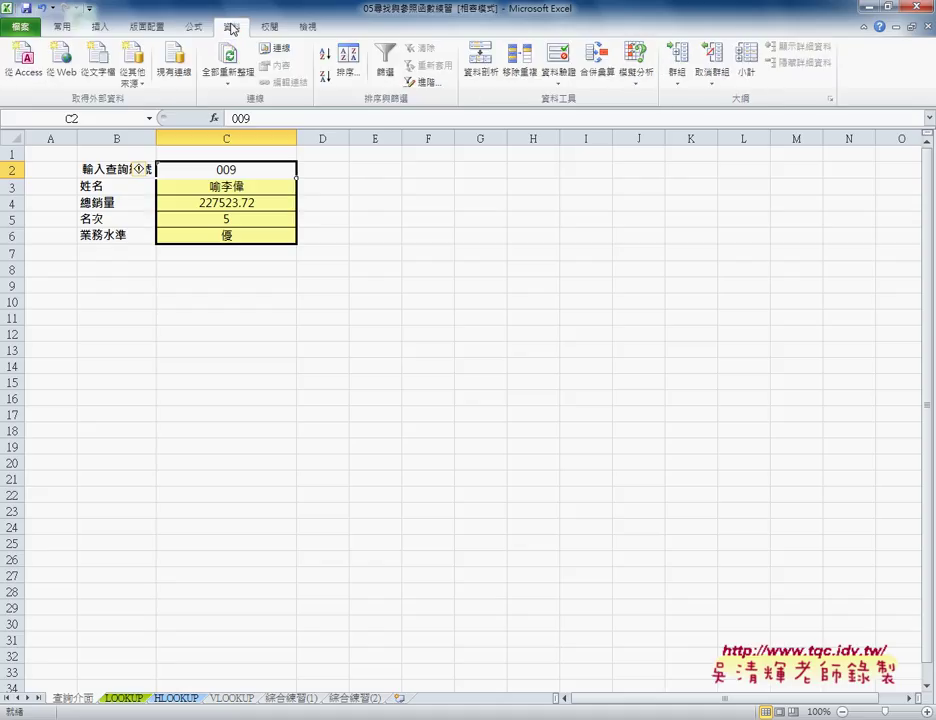
click(561, 70)
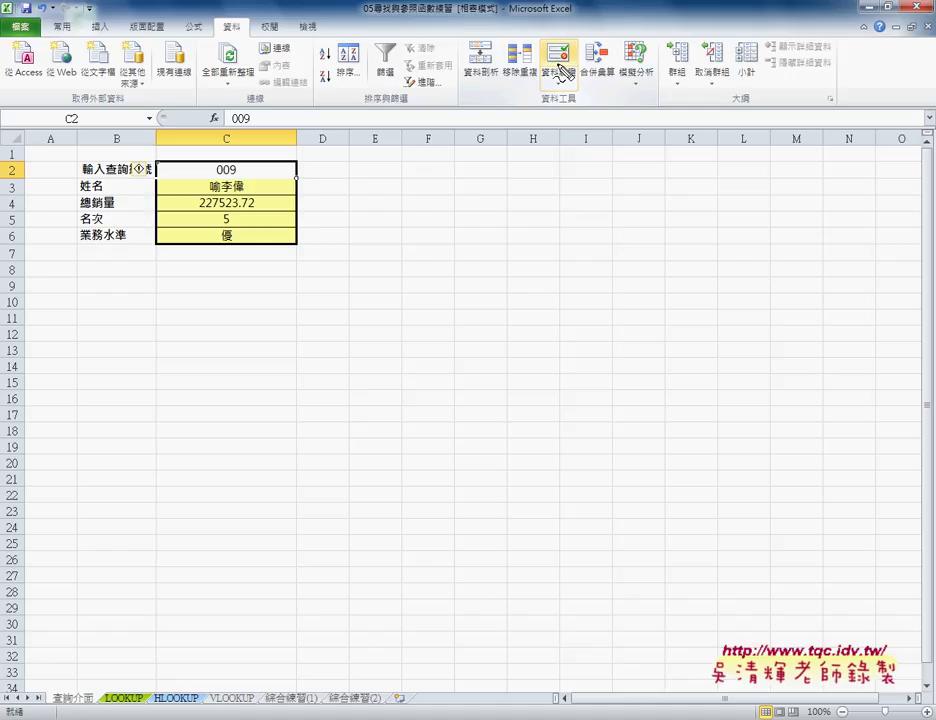
drag(248, 20, 243, 25)
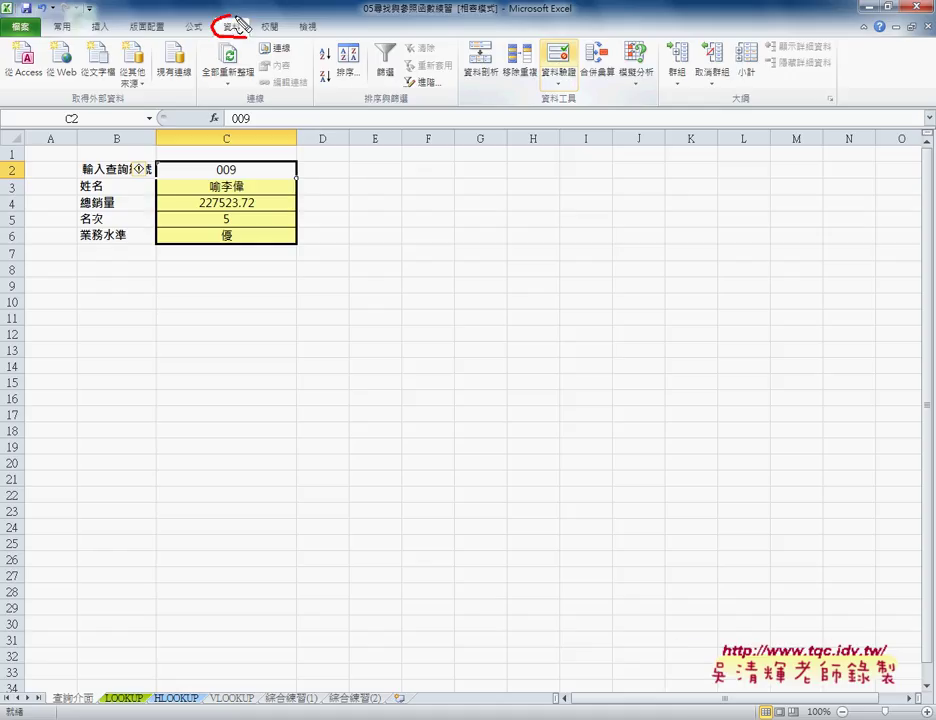
mouse_move(555, 90)
mouse_down()
mouse_move(578, 52)
mouse_move(561, 99)
mouse_up()
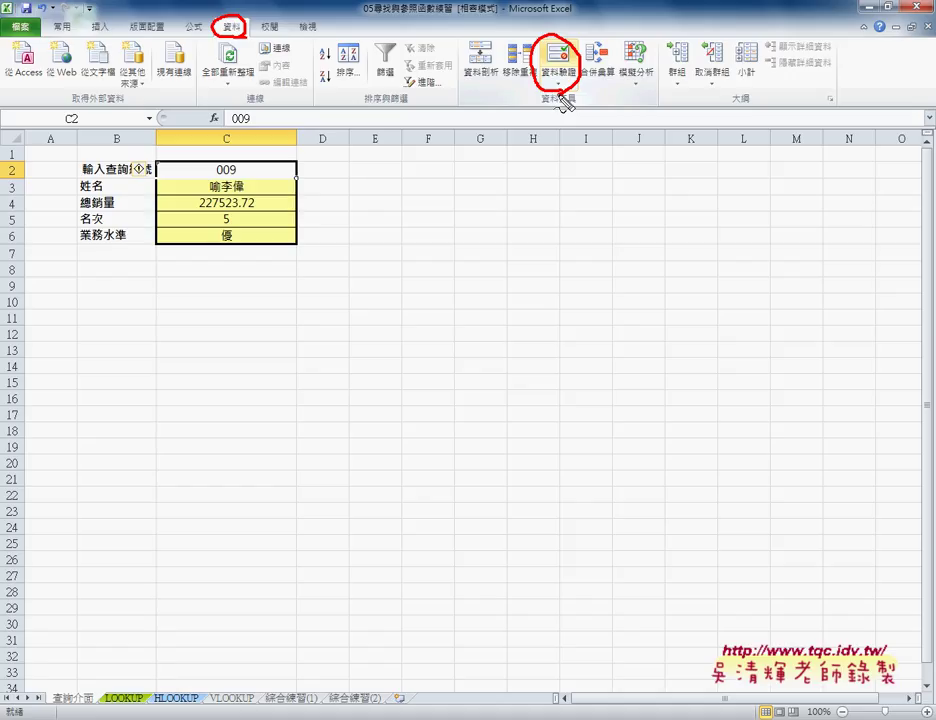
key(Escape)
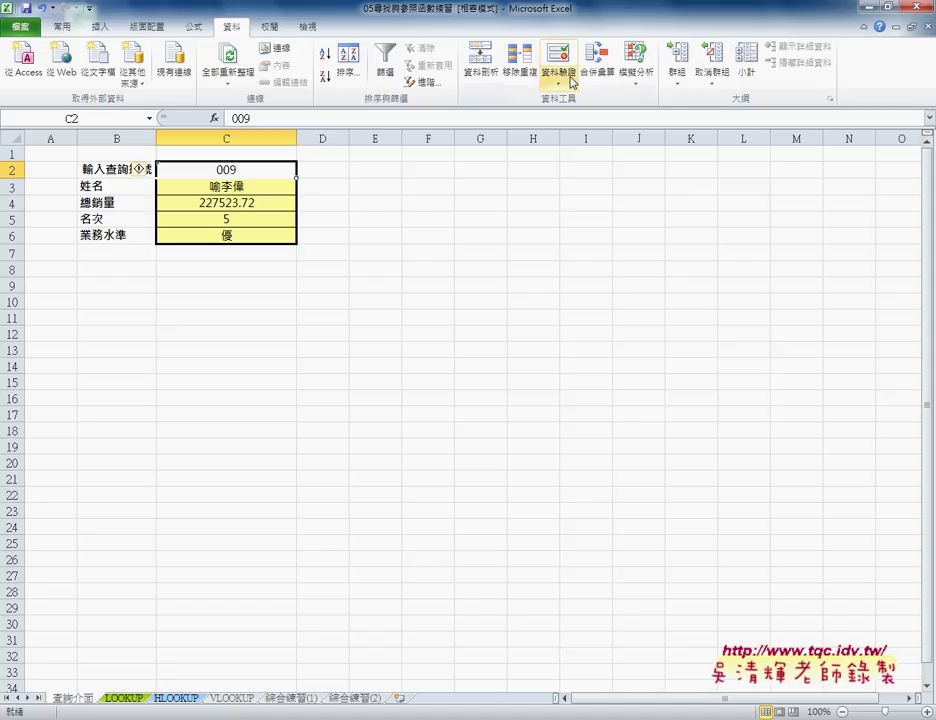
click(549, 60)
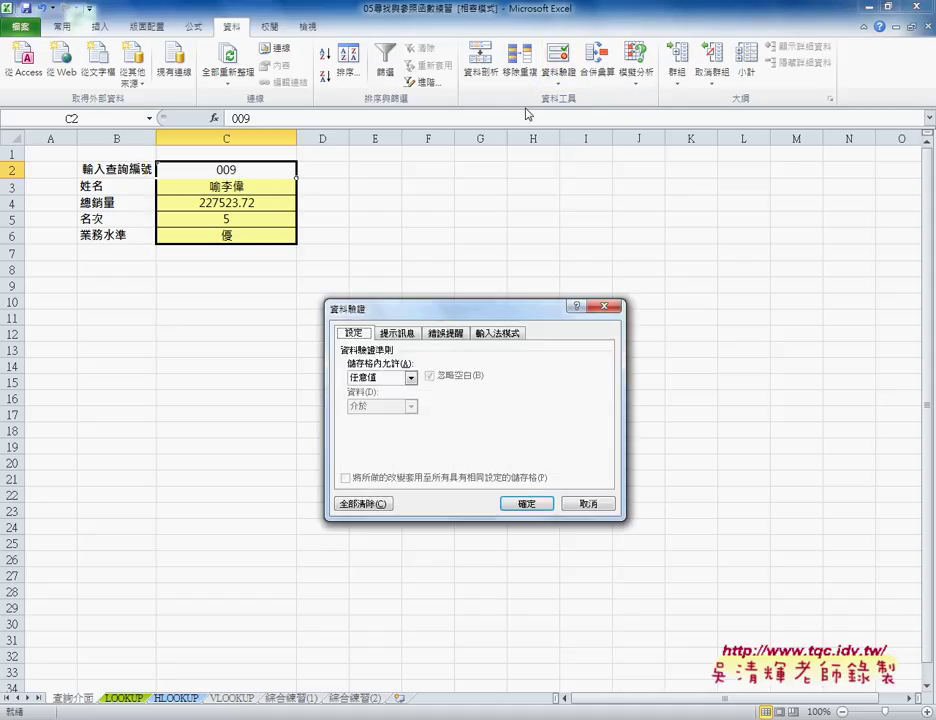
Set C2's validation to List with source =編號, inserted via F3.
click(409, 378)
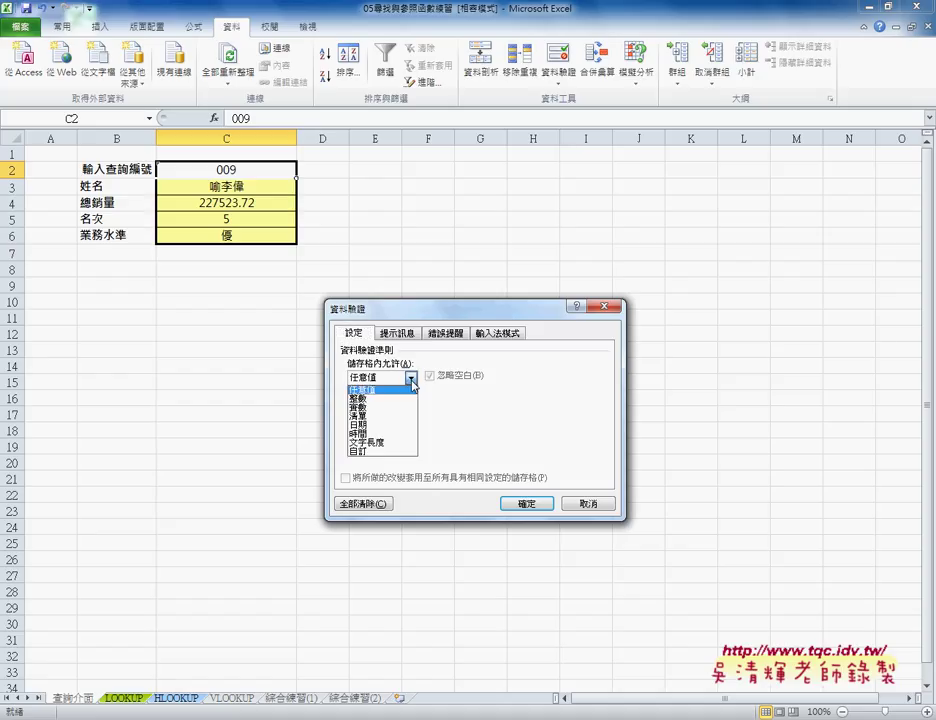
click(387, 423)
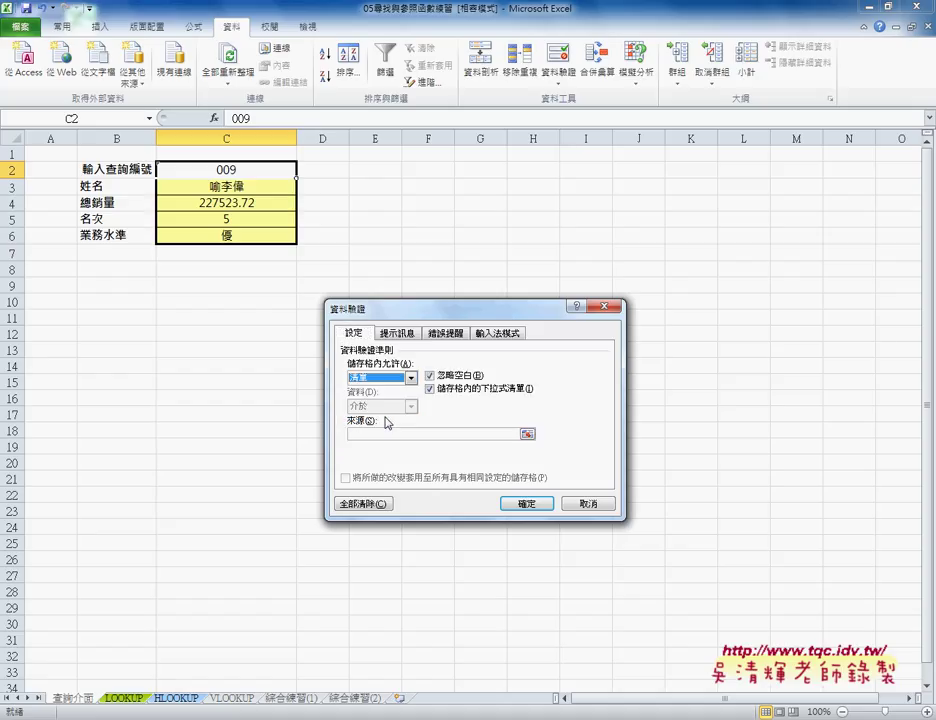
click(357, 435)
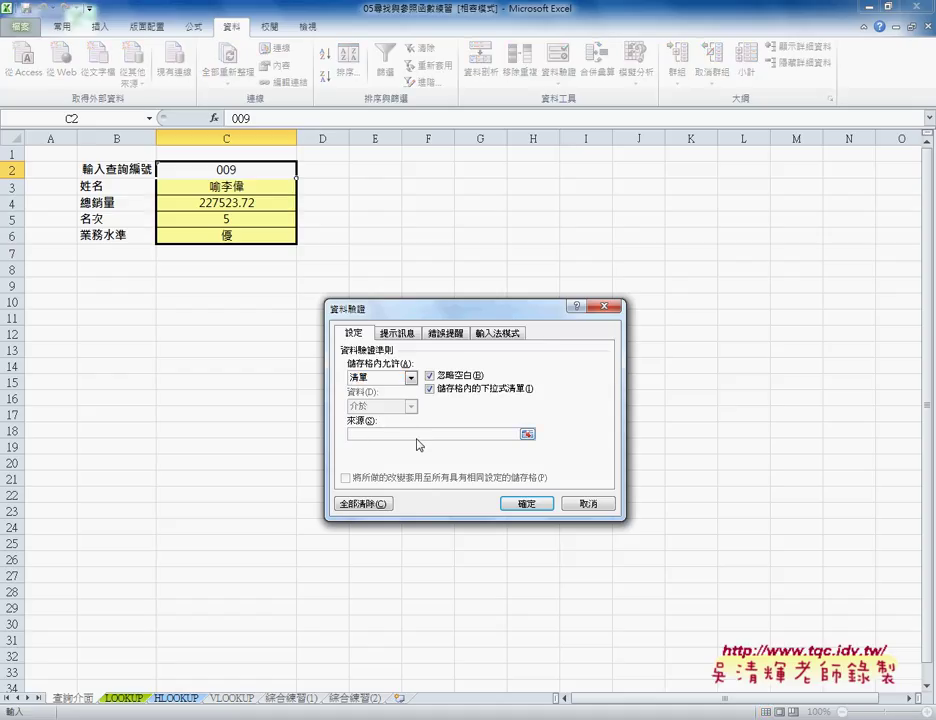
key(F3)
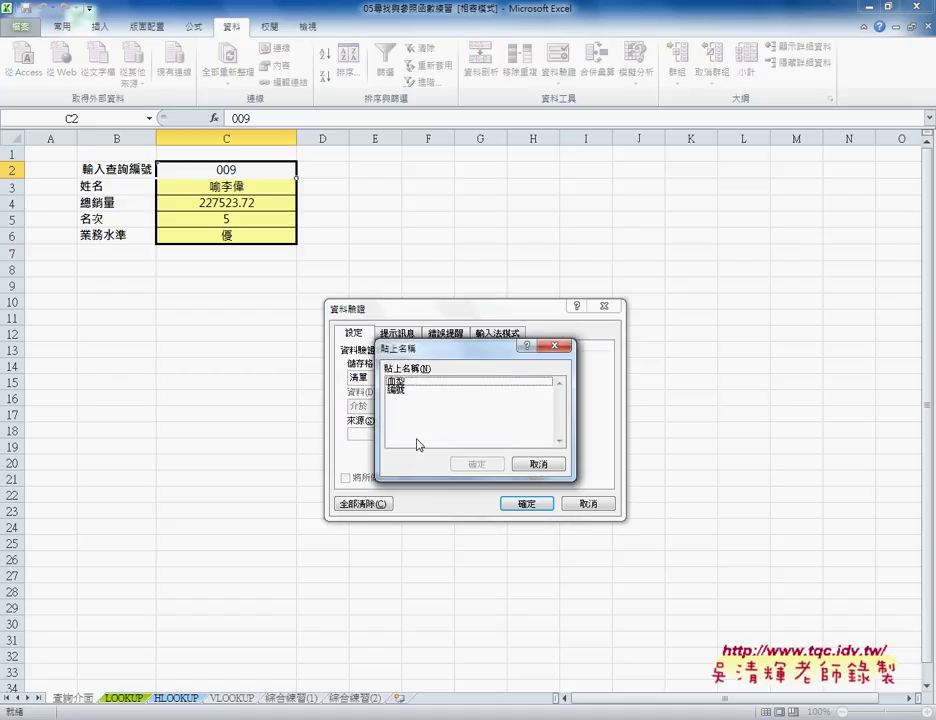
click(412, 392)
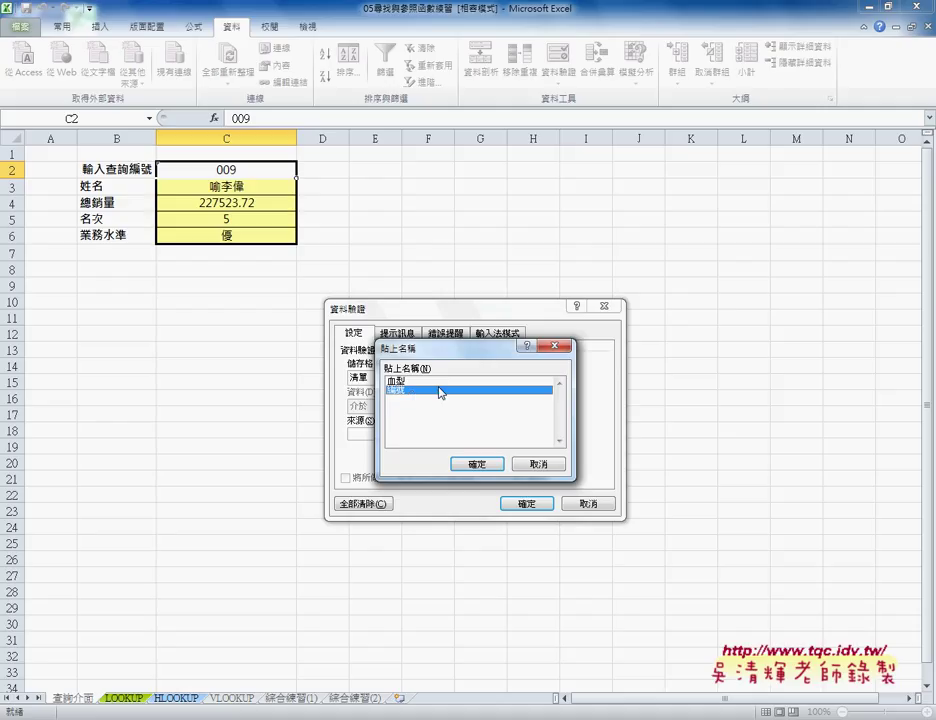
click(477, 464)
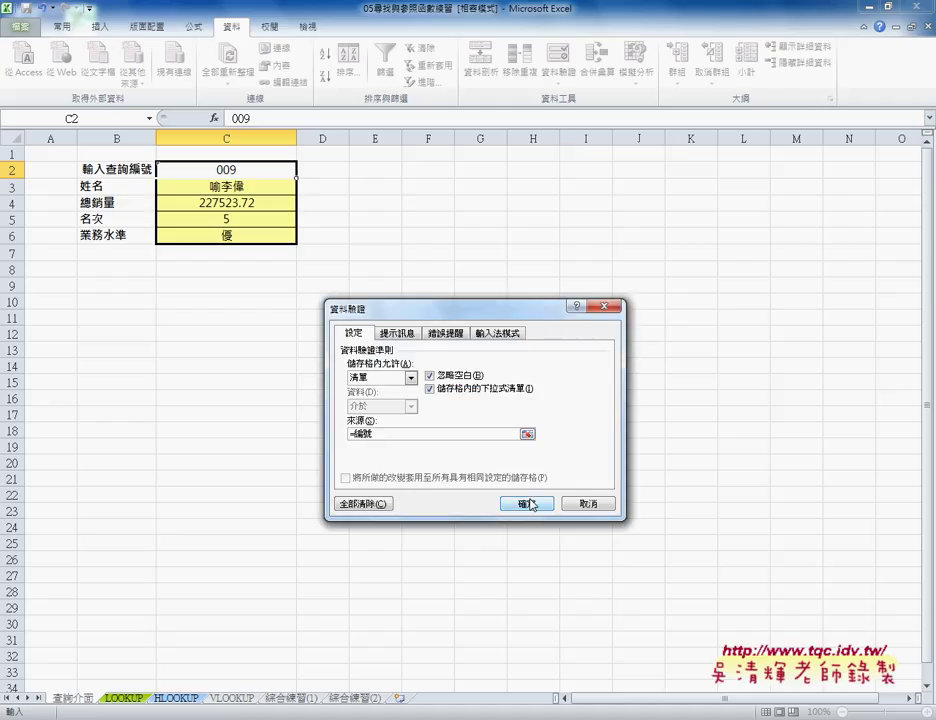
click(532, 503)
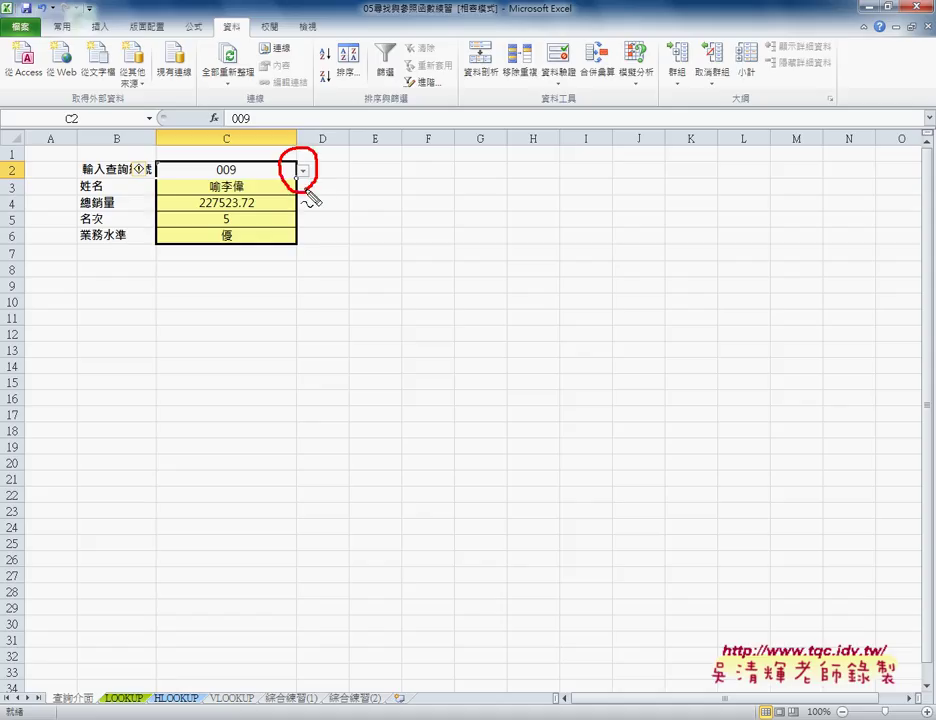
Expand C2's dropdown to show the IDs 001 through 008 from the named range 編號.
click(303, 171)
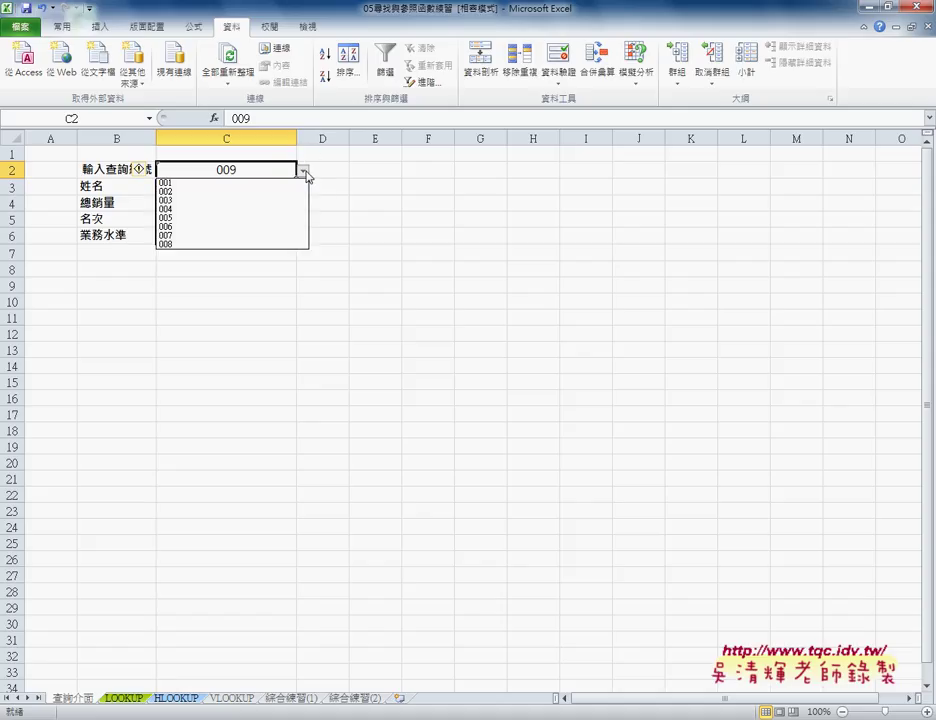